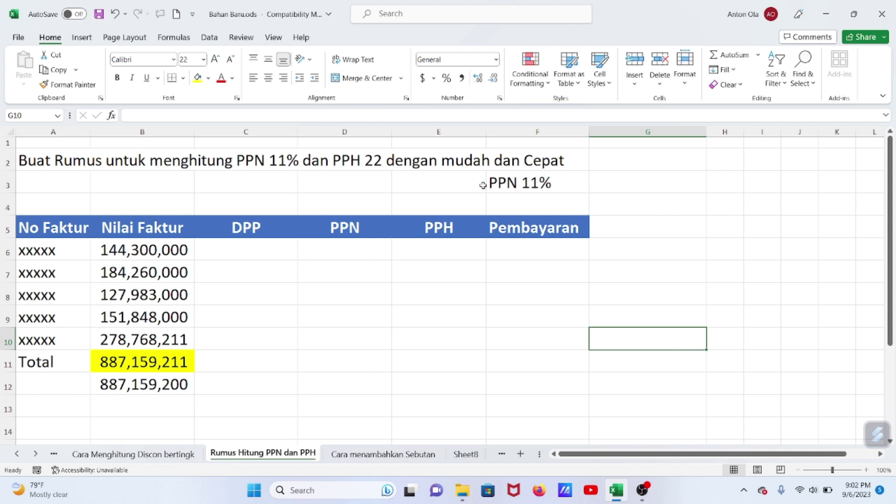
# Narrow the DPP column and the No Faktur column of the invoice table slightly
pyautogui.click(265, 256)
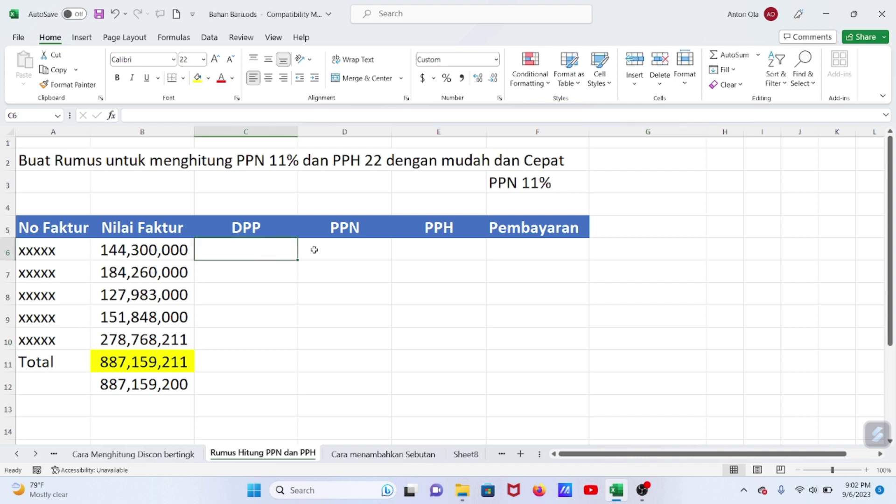
pyautogui.scroll(-1, 314, 250)
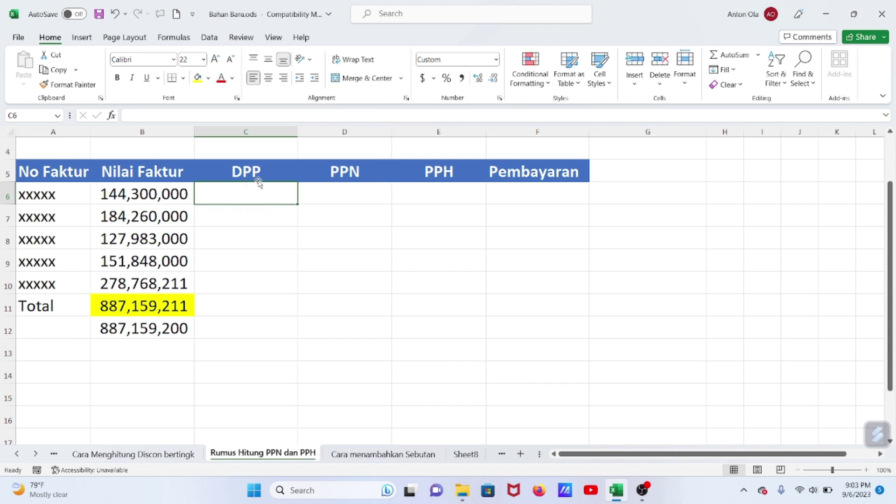
pyautogui.moveTo(297, 133); pyautogui.dragTo(290, 135)
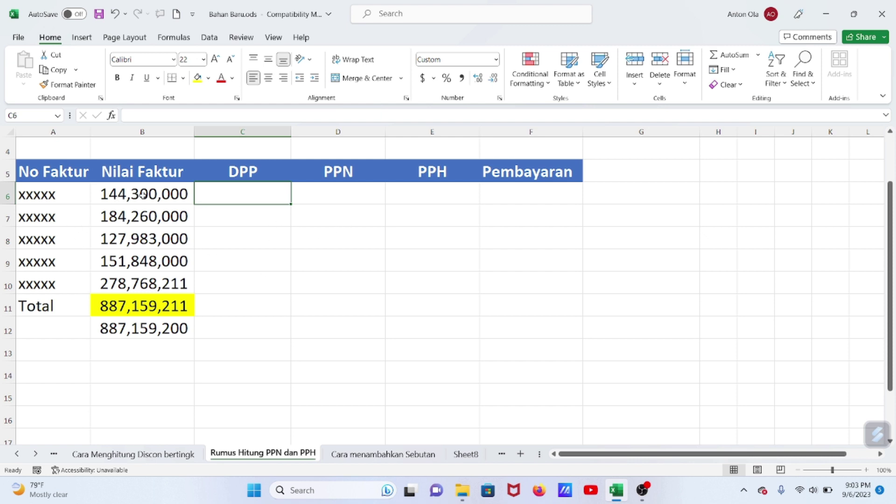
pyautogui.scroll(1, 154, 200)
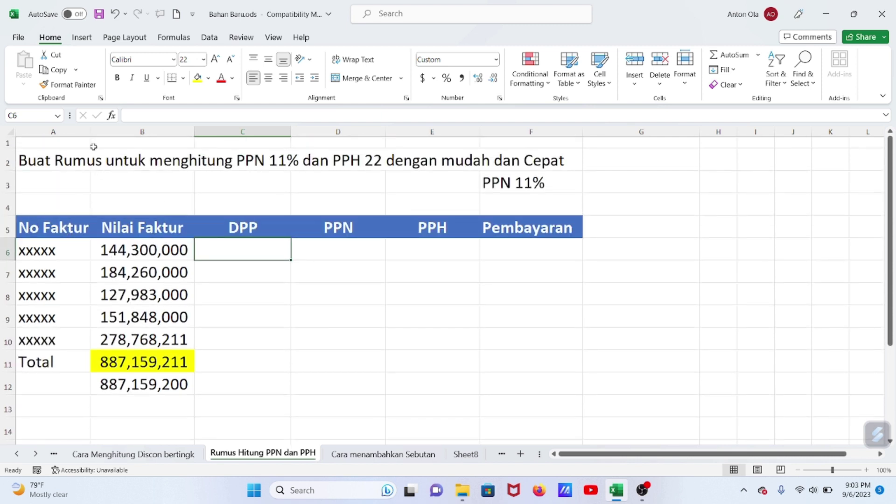
pyautogui.moveTo(88, 138); pyautogui.dragTo(84, 139)
pyautogui.click(346, 274)
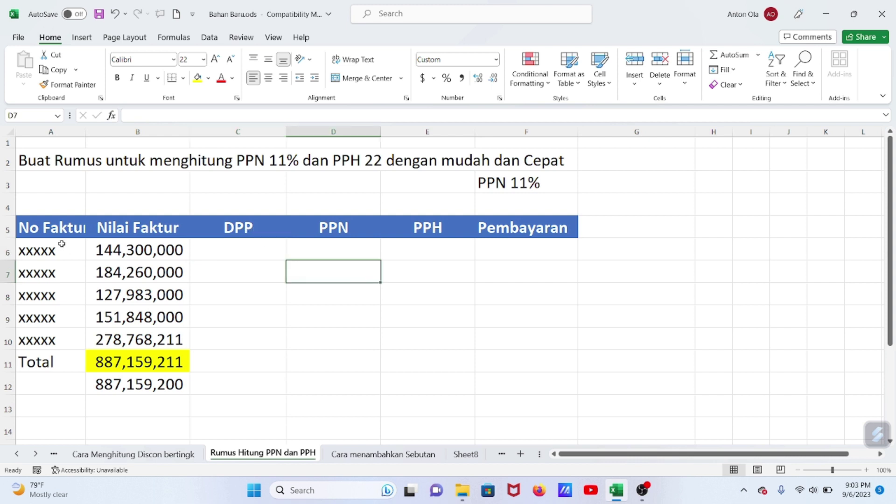
# Examine the invoice table A5:F11 and its column headings from Nilai Faktur through Pembayaran
pyautogui.moveTo(50, 229); pyautogui.dragTo(500, 350)
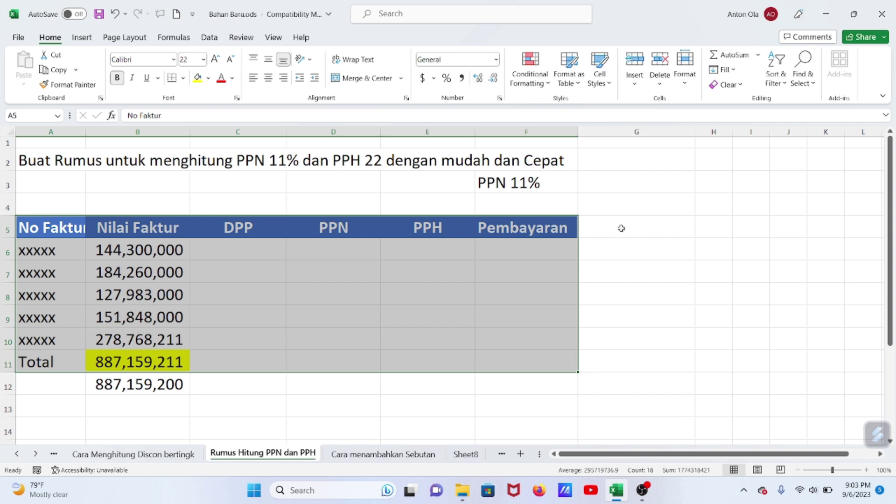
pyautogui.click(621, 229)
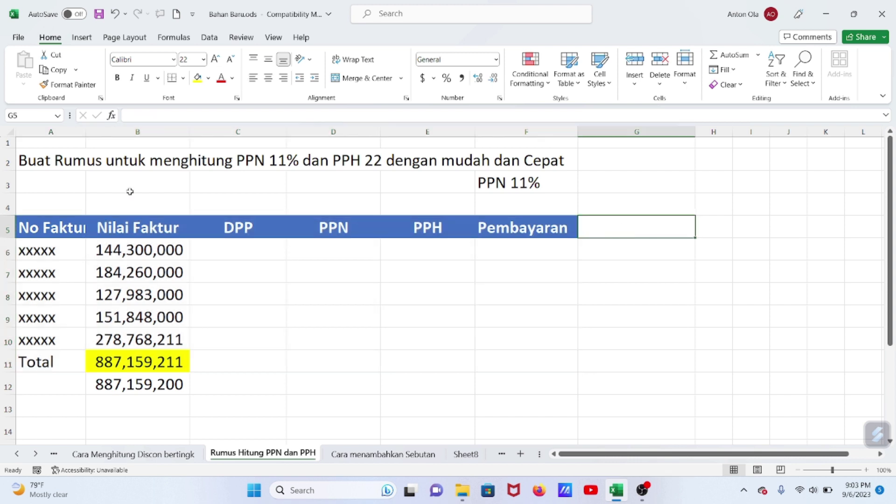
pyautogui.click(167, 230)
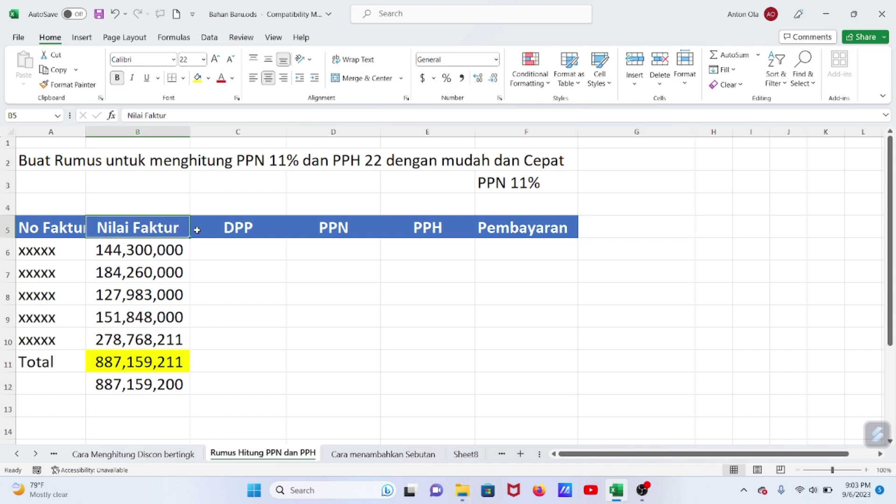
pyautogui.click(244, 229)
pyautogui.click(345, 227)
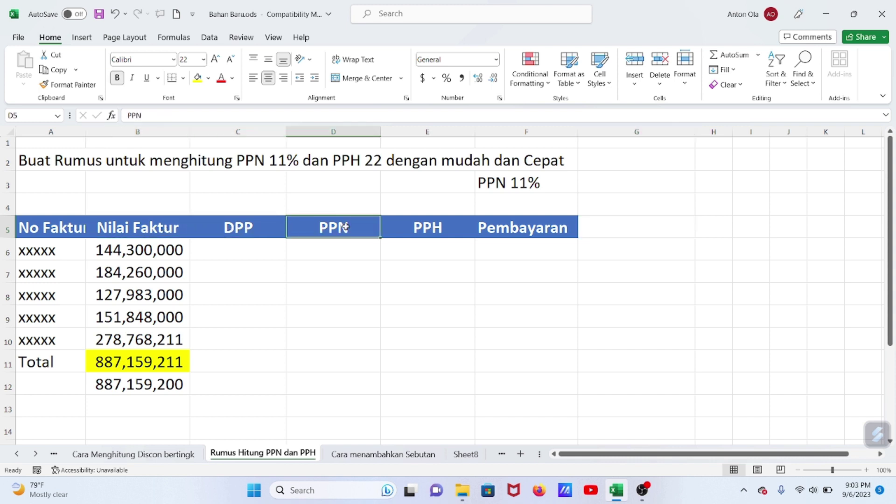
pyautogui.click(413, 227)
pyautogui.click(510, 231)
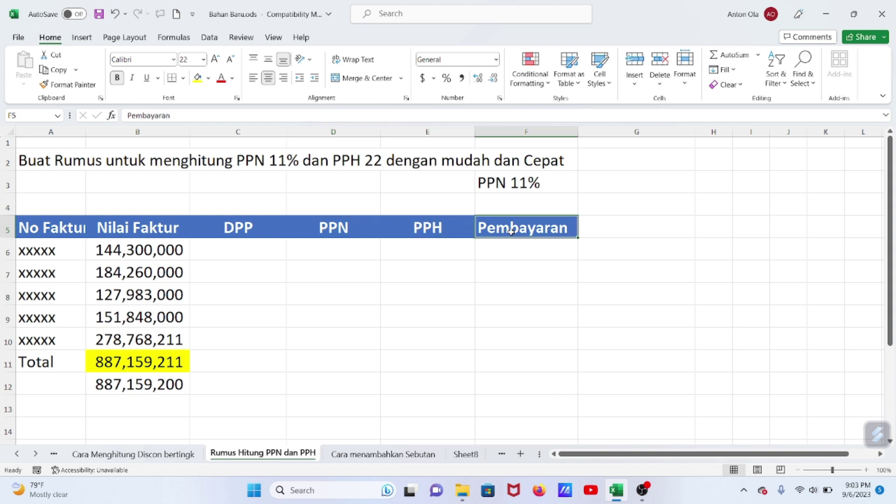
pyautogui.click(619, 232)
# Examine the Nilai Faktur amounts in B6:B10, the total formula in B11 and the figure in B12
pyautogui.moveTo(117, 246); pyautogui.dragTo(132, 337)
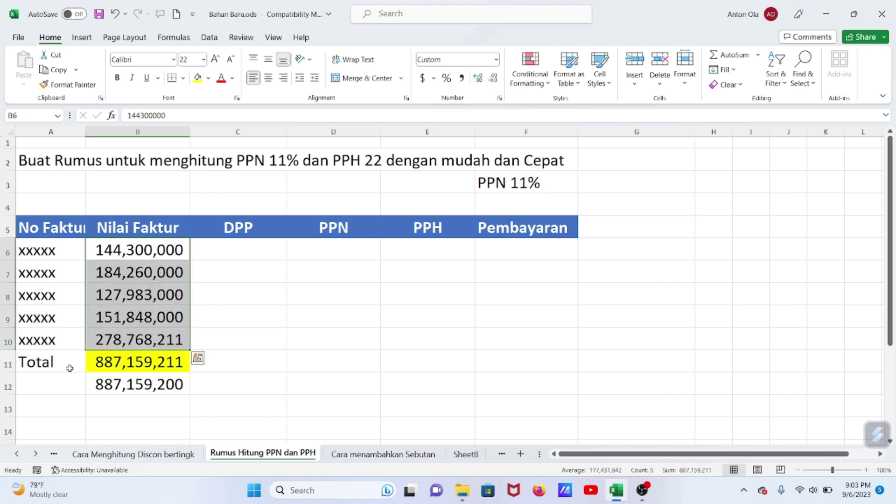
pyautogui.click(32, 367)
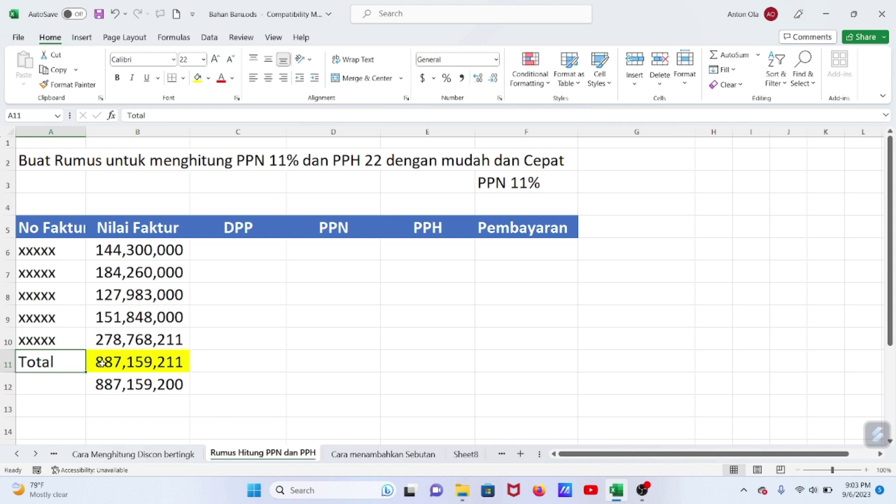
pyautogui.click(101, 362)
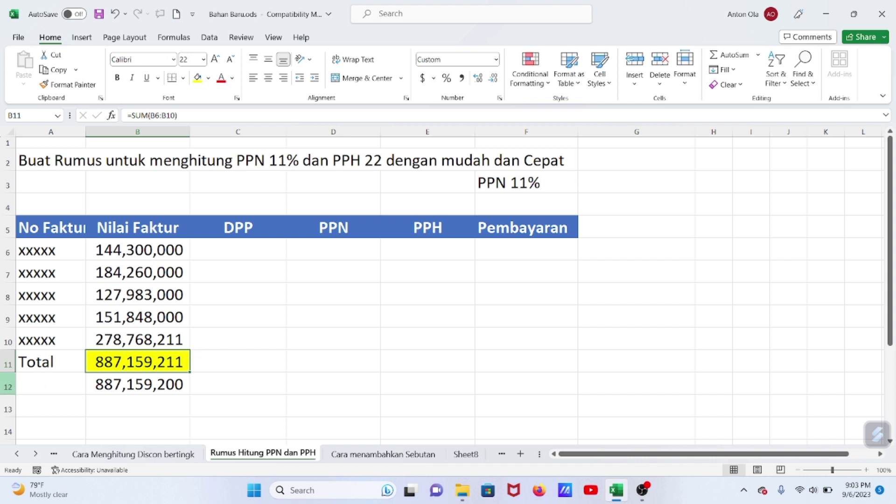
pyautogui.click(27, 383)
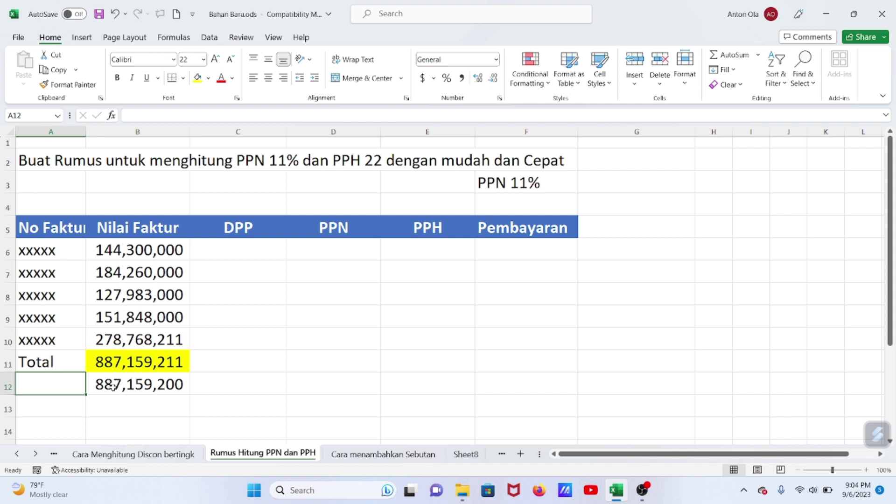
pyautogui.click(138, 383)
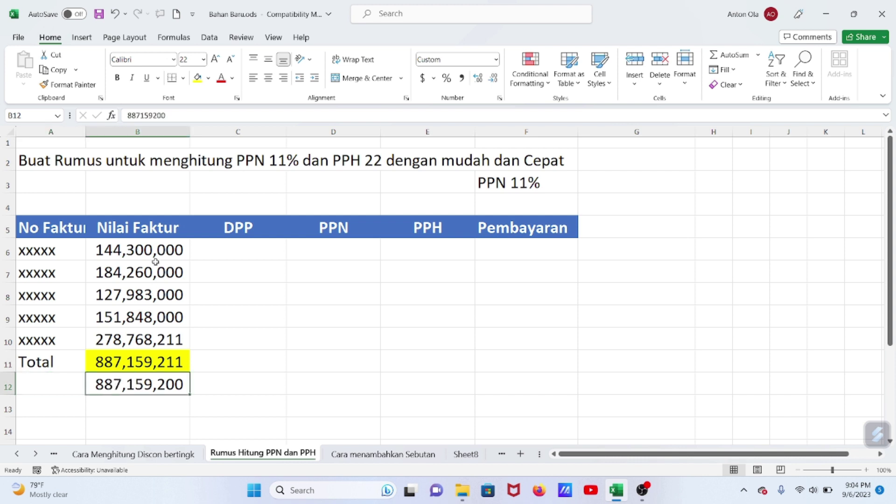
pyautogui.moveTo(159, 246); pyautogui.dragTo(162, 339)
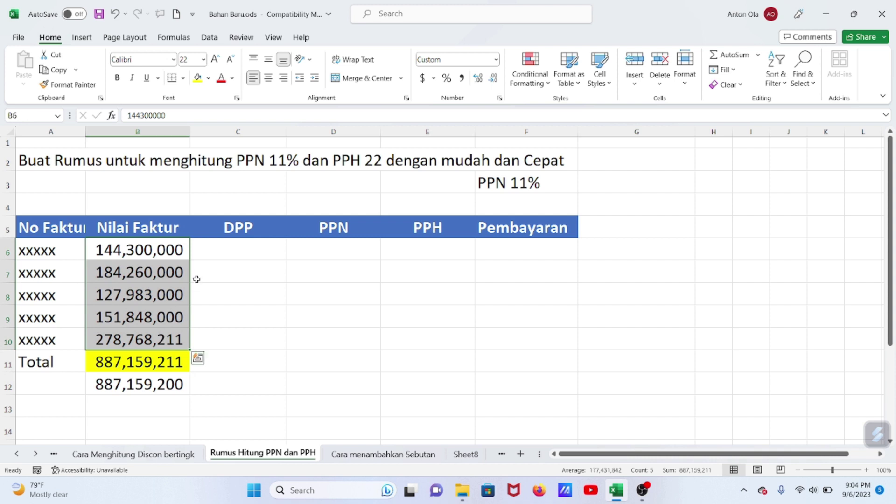
# Examine the DPP, PPN, PPH and Pembayaran calculation area in C6:F10 alongside the invoice amounts
pyautogui.click(263, 240)
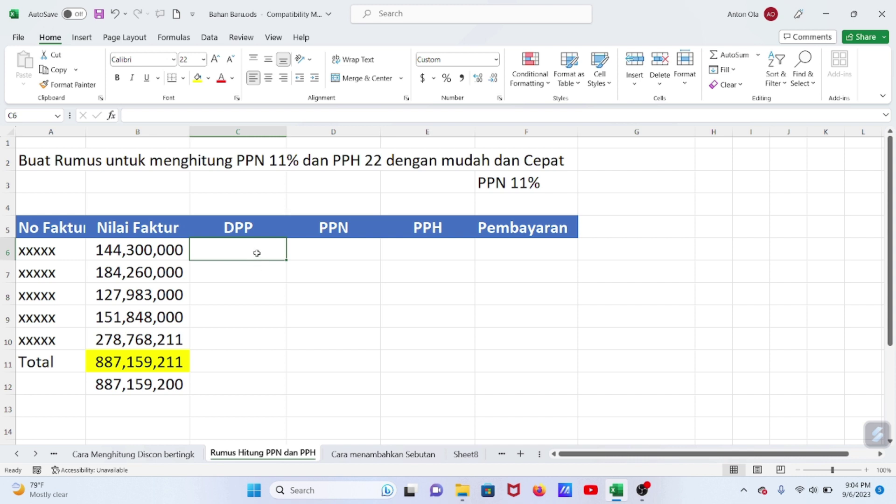
pyautogui.moveTo(256, 252); pyautogui.dragTo(490, 334)
pyautogui.click(592, 296)
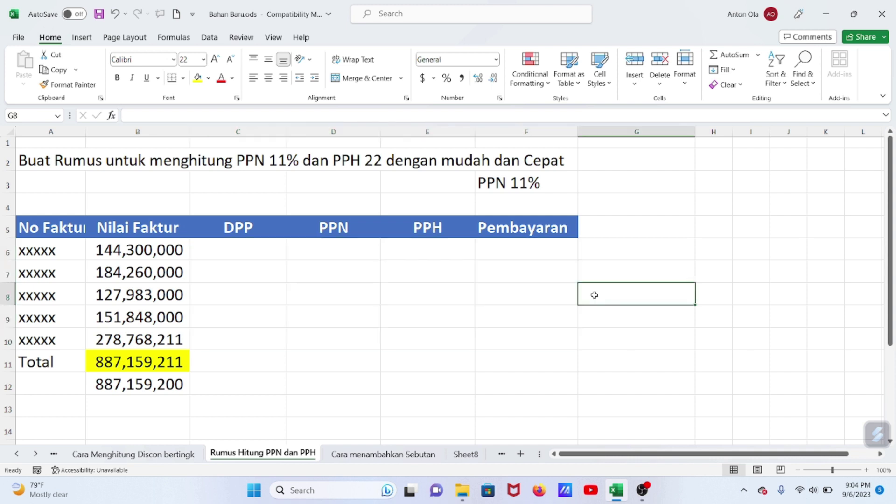
pyautogui.moveTo(228, 257); pyautogui.dragTo(496, 334)
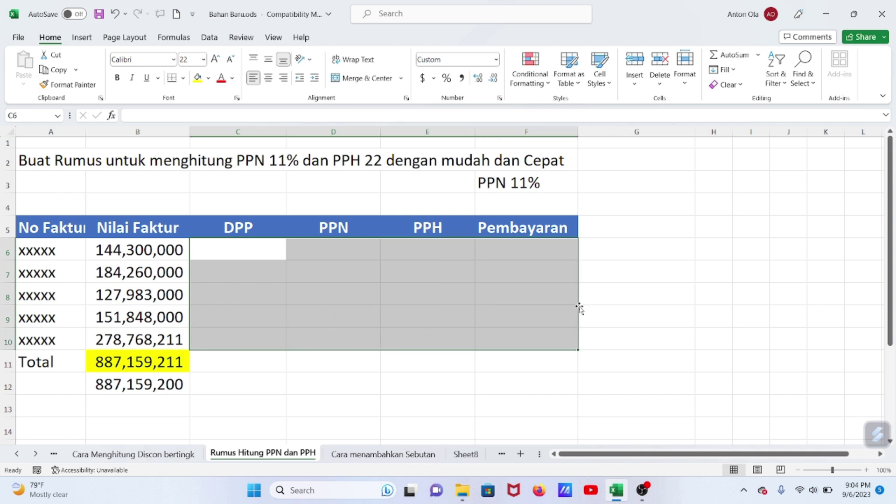
pyautogui.click(612, 291)
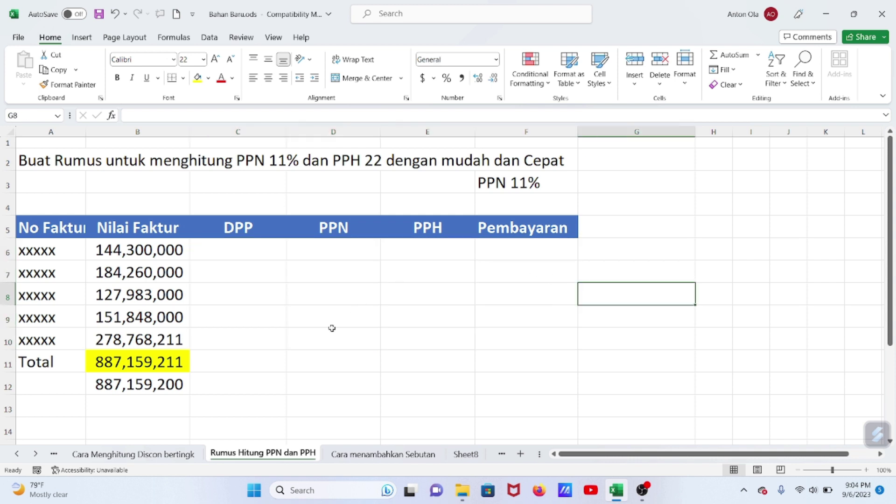
pyautogui.click(318, 323)
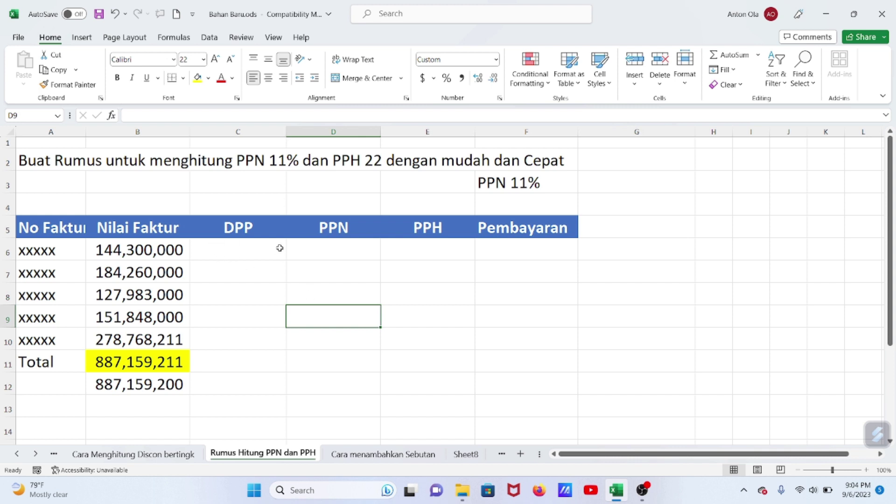
pyautogui.click(257, 254)
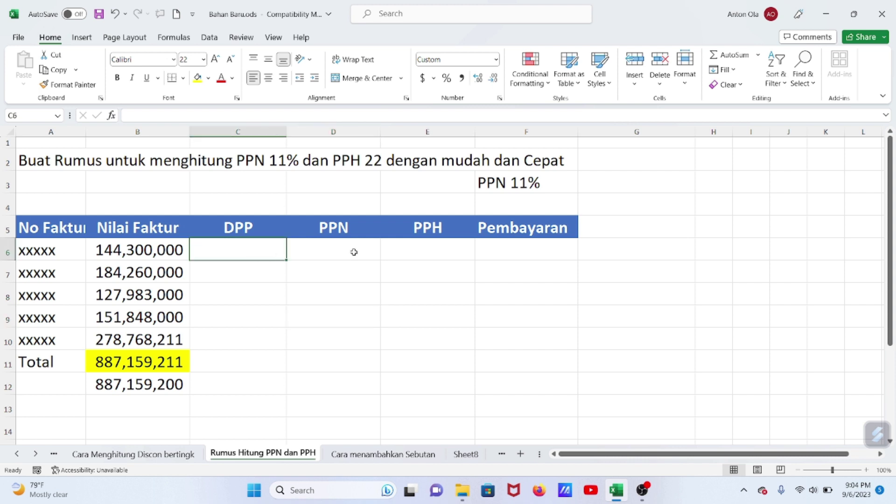
pyautogui.click(345, 250)
pyautogui.click(426, 248)
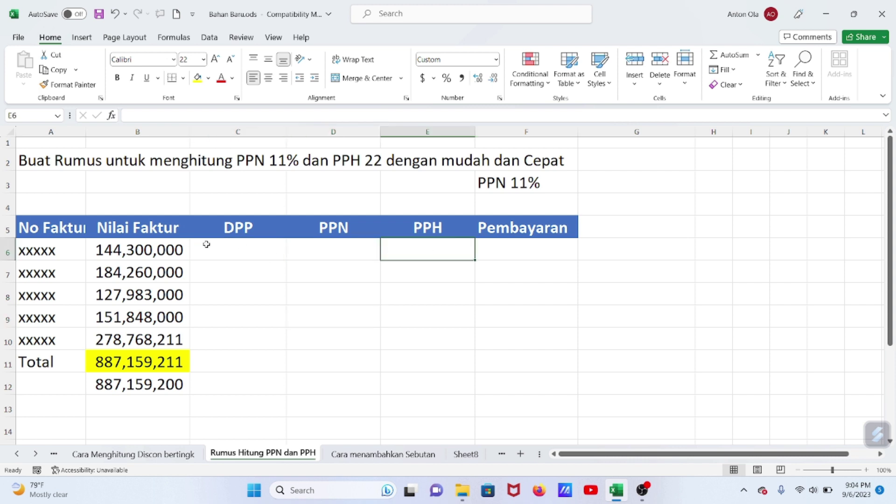
pyautogui.click(224, 245)
pyautogui.moveTo(223, 245); pyautogui.dragTo(494, 354)
pyautogui.click(144, 257)
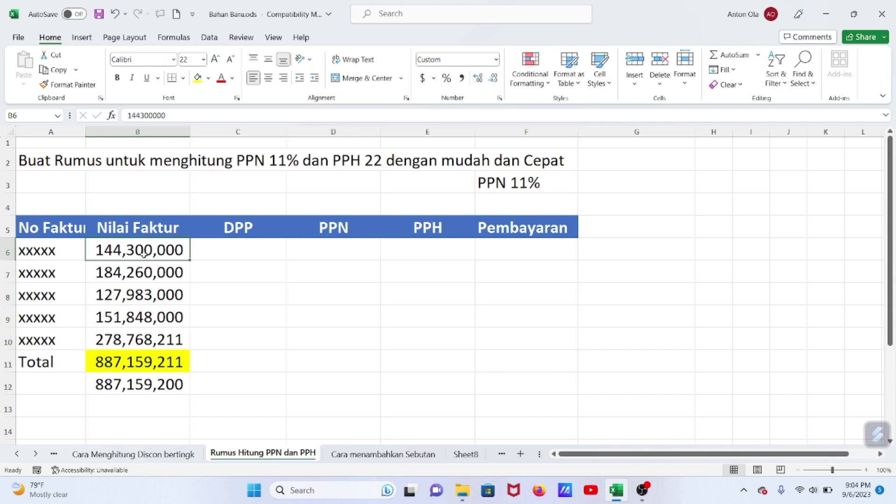
pyautogui.click(235, 251)
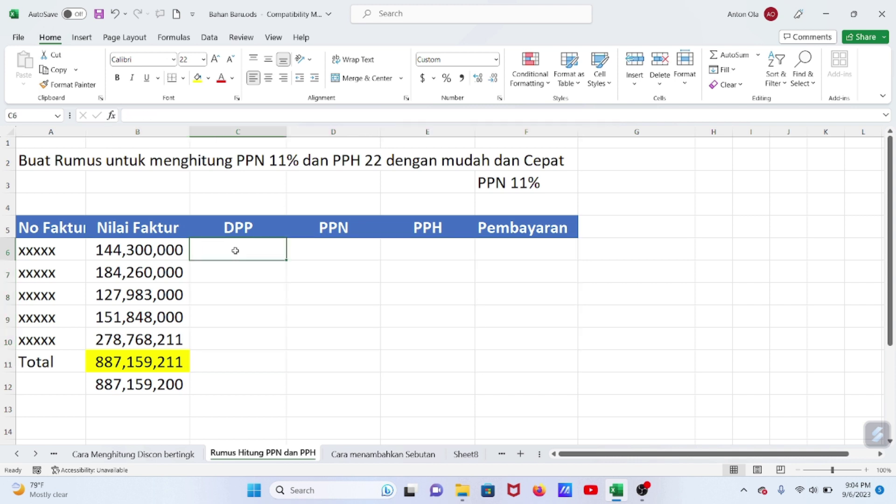
pyautogui.moveTo(222, 250); pyautogui.dragTo(511, 260)
pyautogui.click(634, 227)
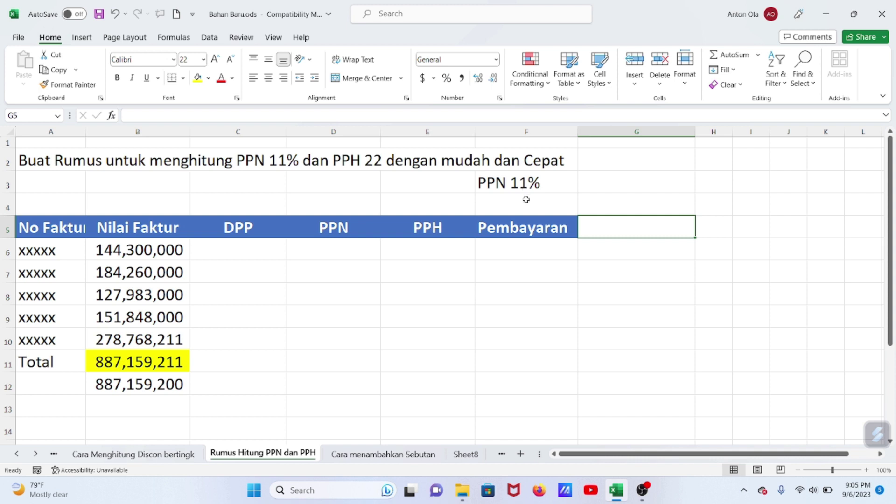
pyautogui.click(610, 203)
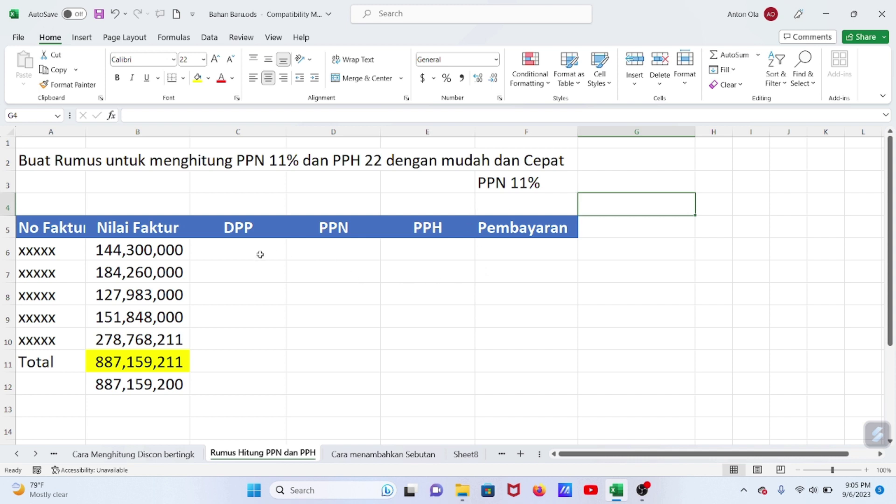
pyautogui.click(658, 242)
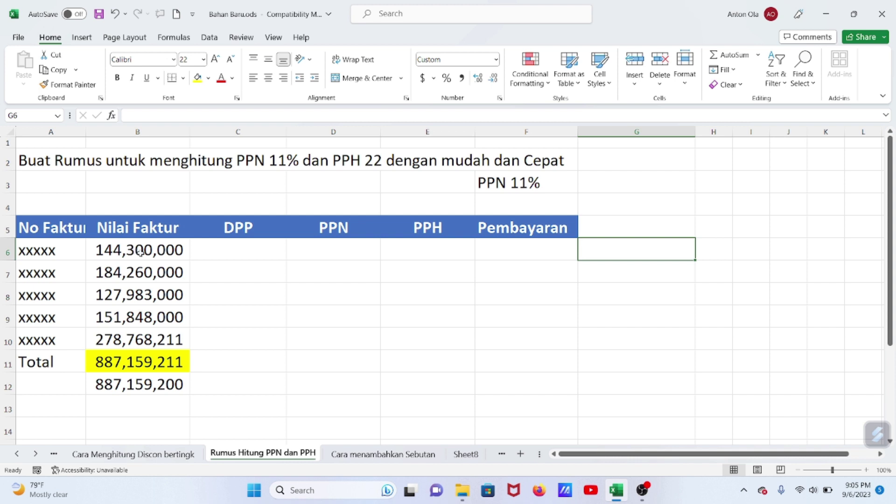
# Examine the first invoice's amount in B6, its DPP, PPN and PPH cells, and the tax rate note in F3
pyautogui.click(154, 253)
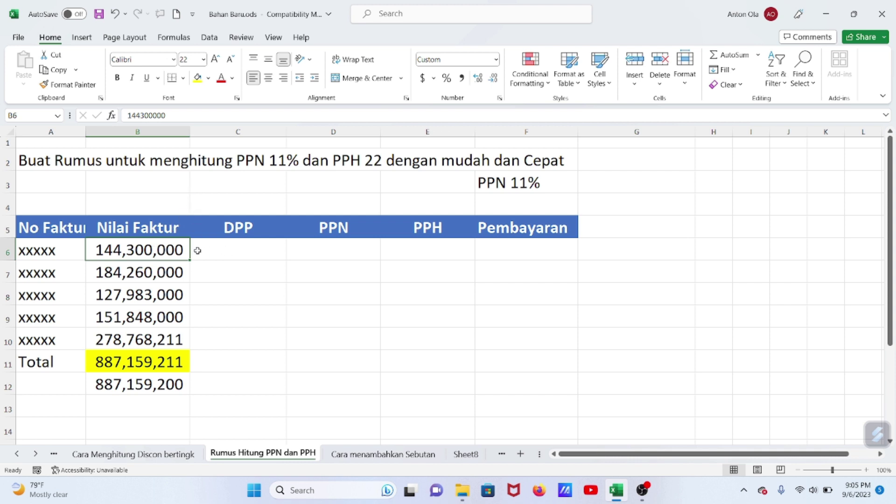
pyautogui.click(243, 252)
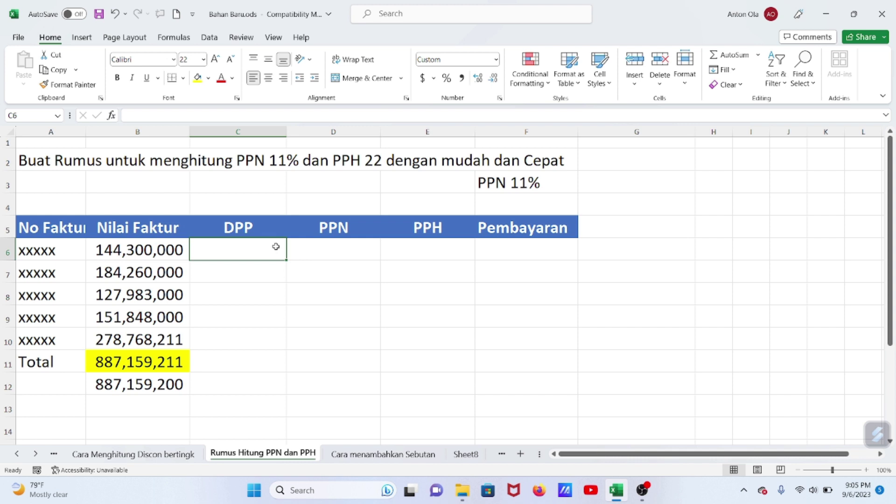
pyautogui.click(144, 254)
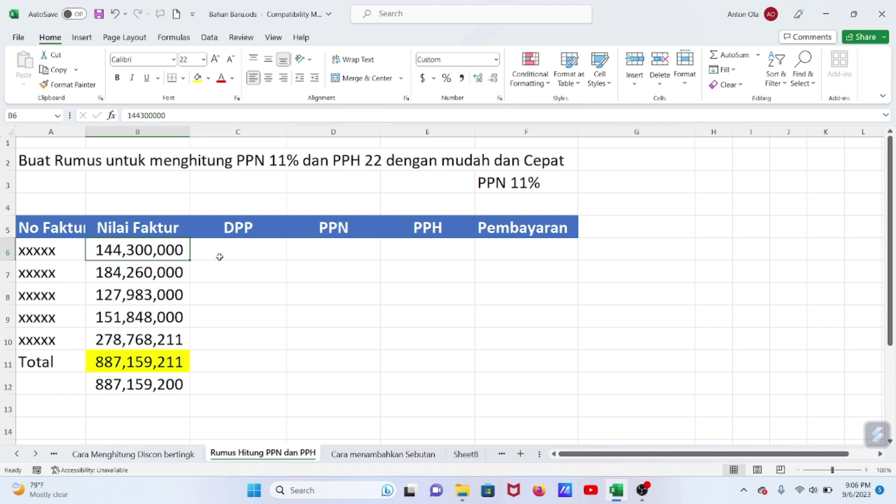
pyautogui.moveTo(225, 253); pyautogui.dragTo(408, 252)
pyautogui.click(127, 252)
pyautogui.click(227, 256)
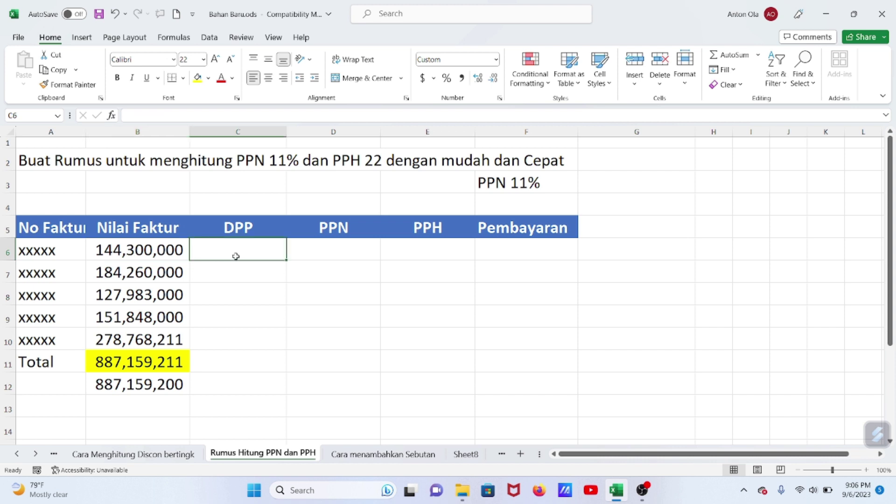
pyautogui.click(327, 249)
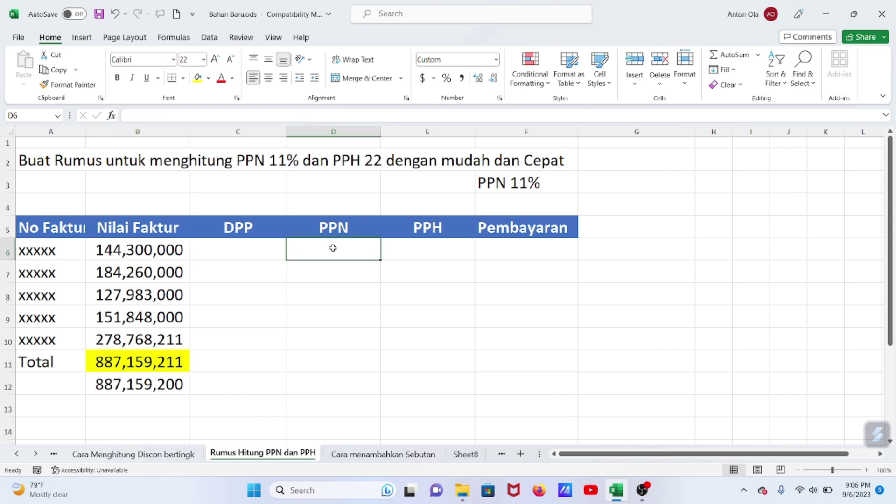
pyautogui.click(511, 189)
pyautogui.click(364, 246)
pyautogui.click(455, 257)
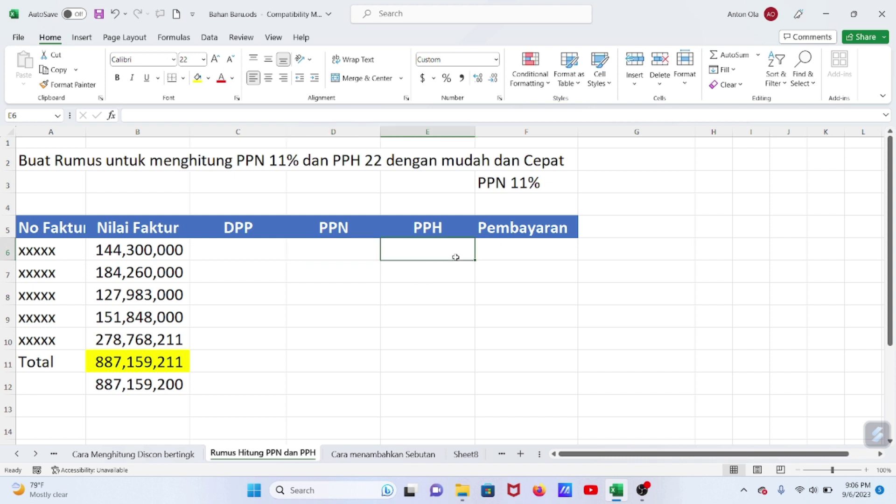
pyautogui.click(254, 252)
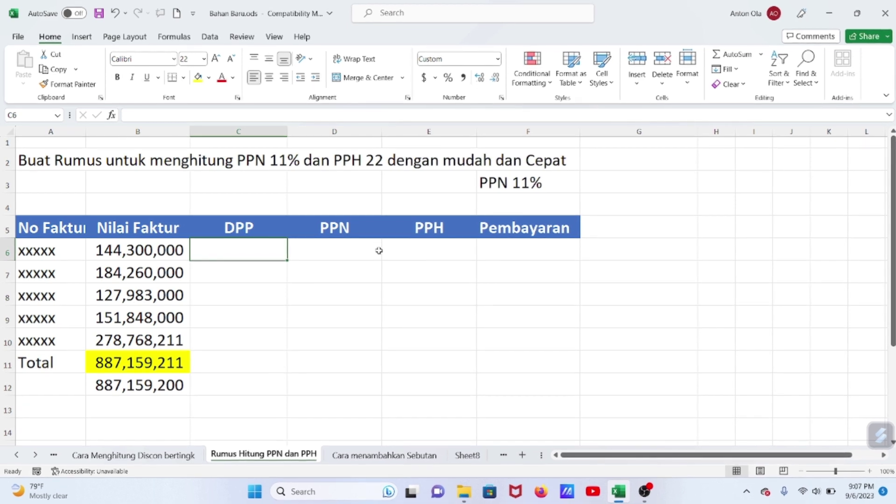
# Enter the DPP formula =(100/111)*B6 in C6 and widen column C slightly so the result fits
pyautogui.write('=')
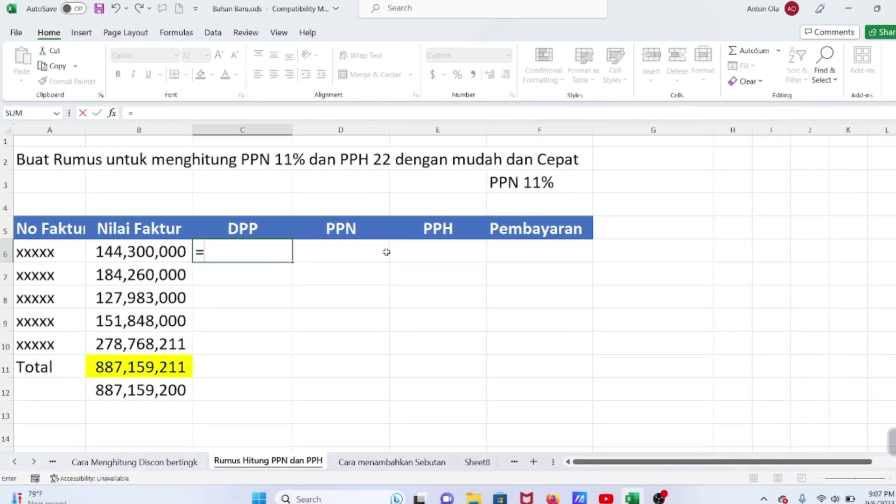
pyautogui.write('(100/')
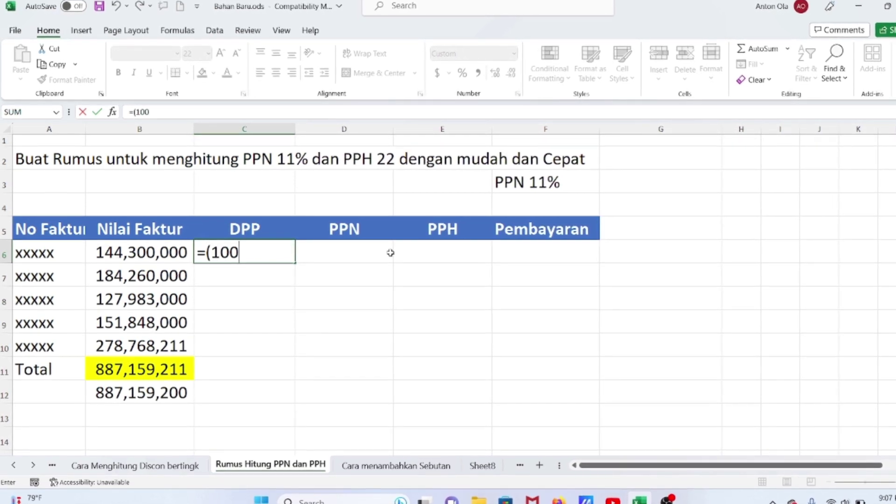
pyautogui.write('111')
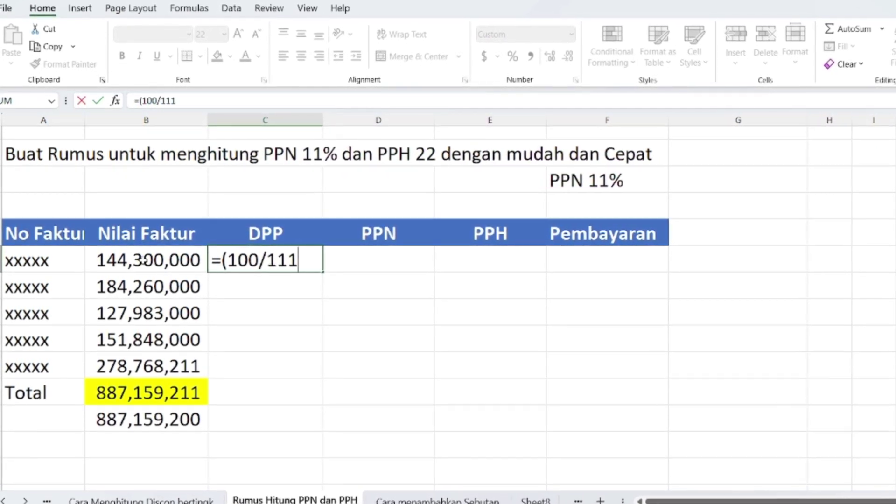
pyautogui.write(')')
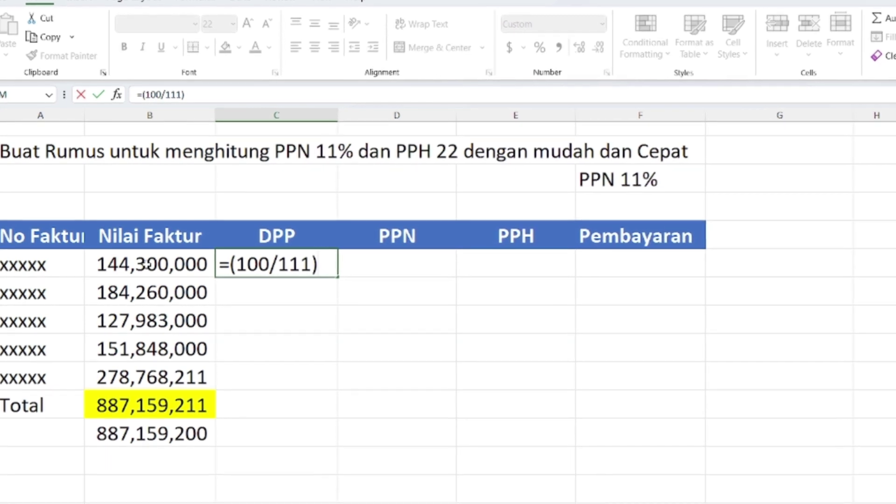
pyautogui.write('*')
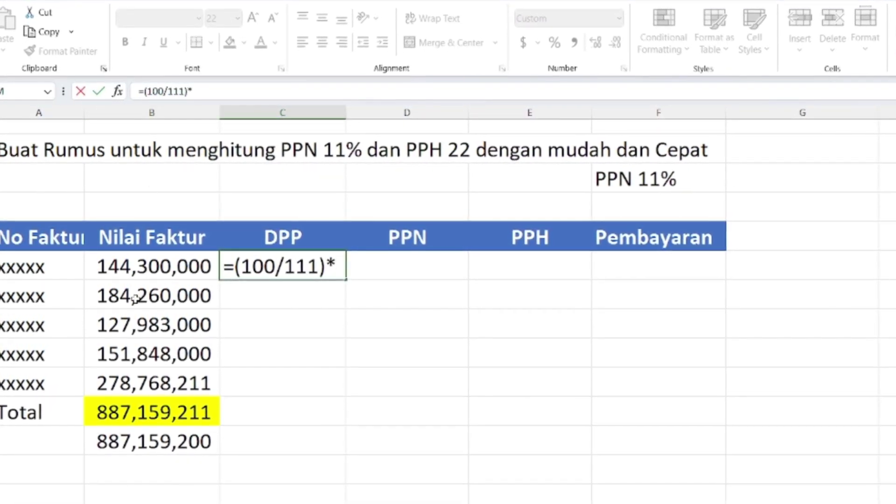
pyautogui.click(139, 274)
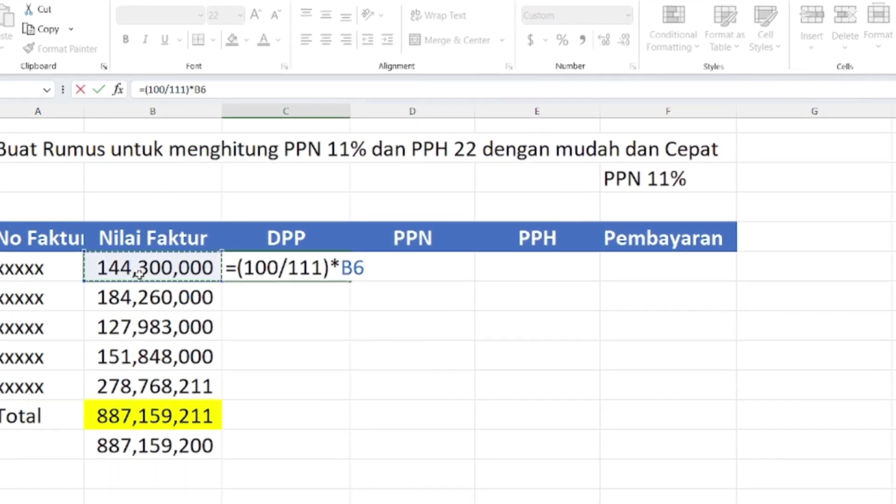
pyautogui.press('Return')
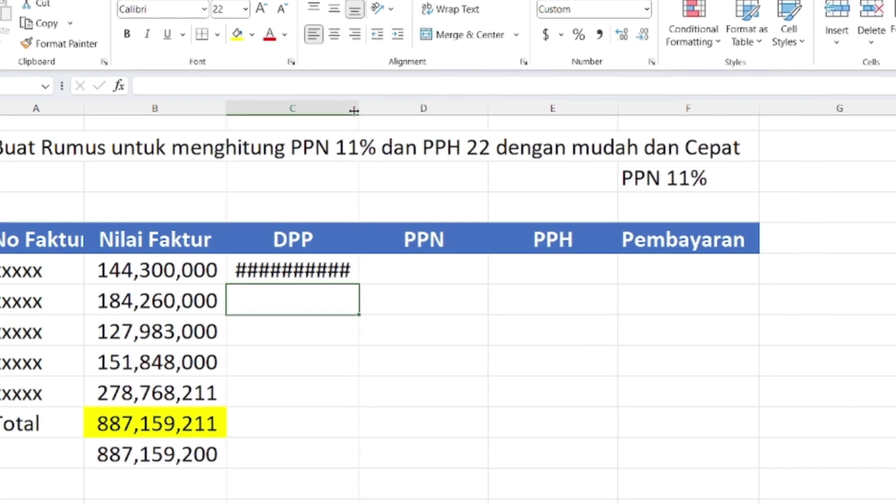
pyautogui.moveTo(357, 109); pyautogui.dragTo(367, 108)
pyautogui.click(330, 274)
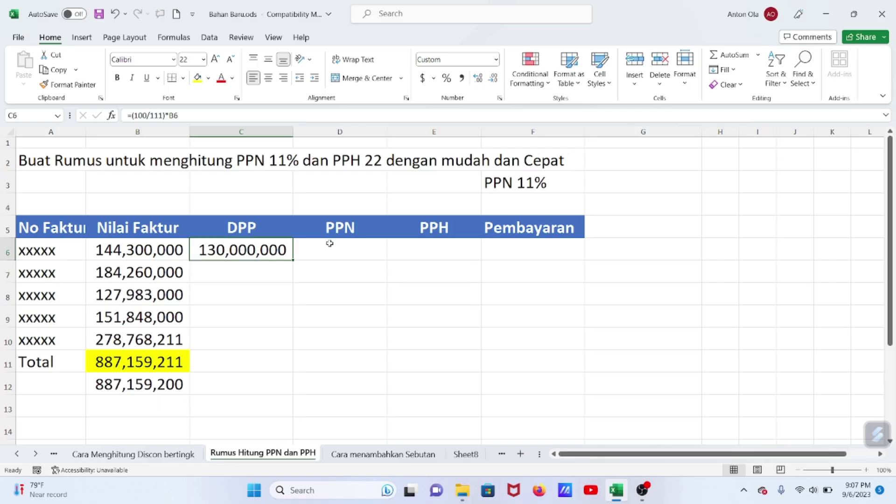
# Enter the alternative DPP formula =B6/1.11 in G6 and fit column G's width to its contents
pyautogui.click(635, 247)
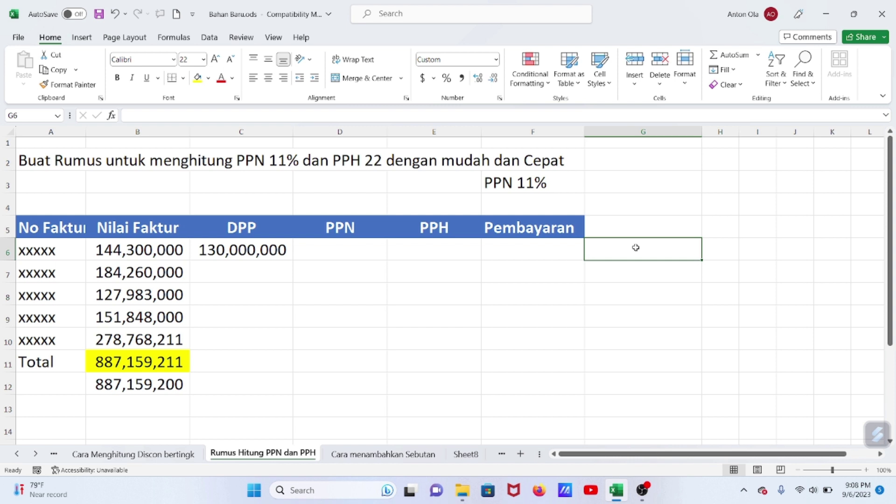
pyautogui.write('=')
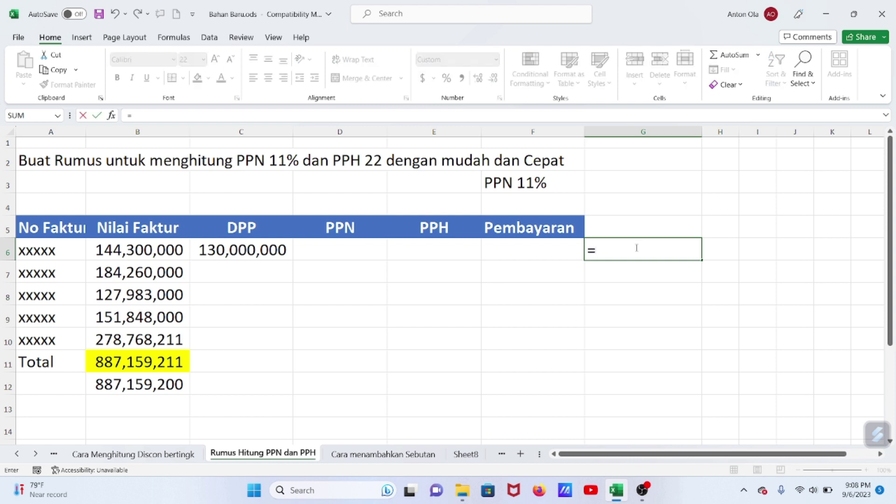
pyautogui.click(133, 250)
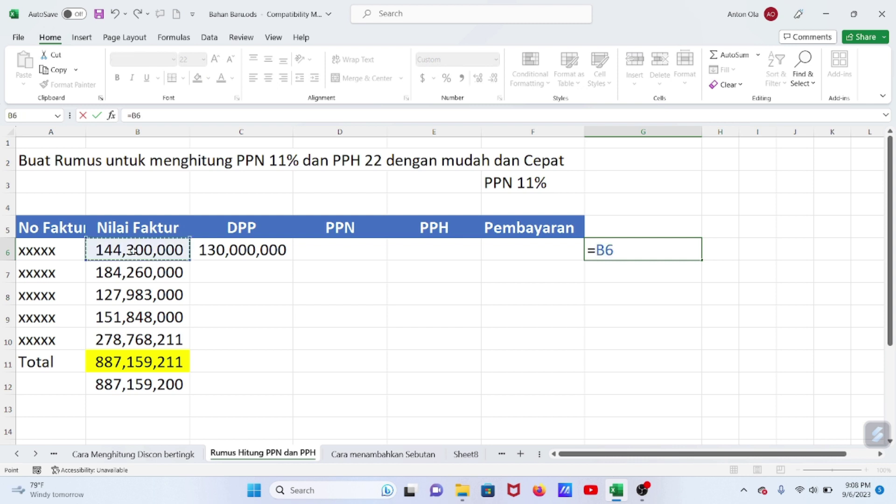
pyautogui.write('/')
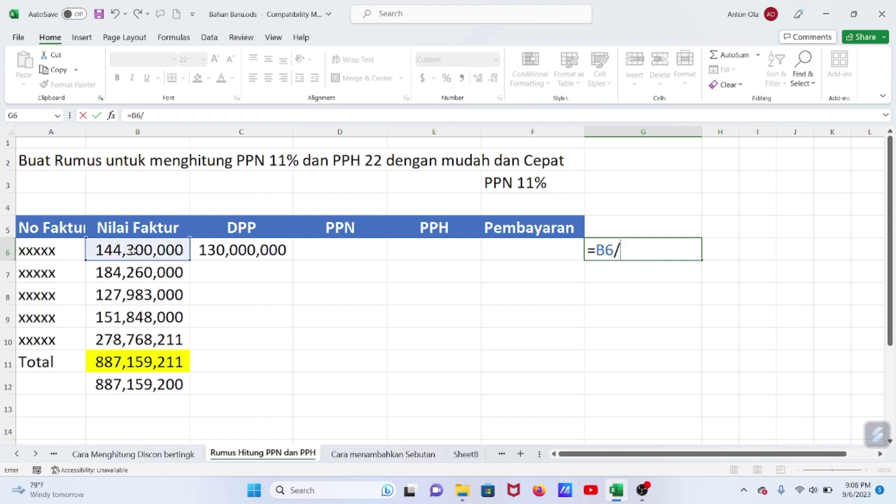
pyautogui.write('1.11')
pyautogui.press('Return')
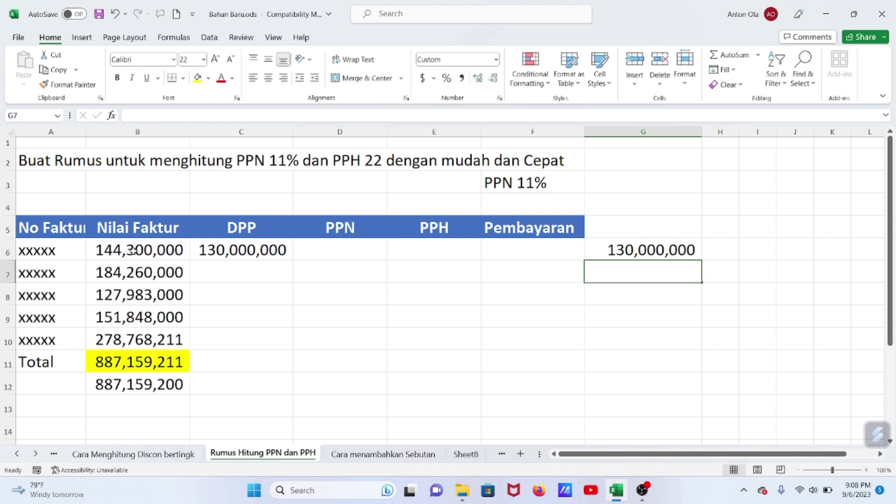
pyautogui.click(631, 248)
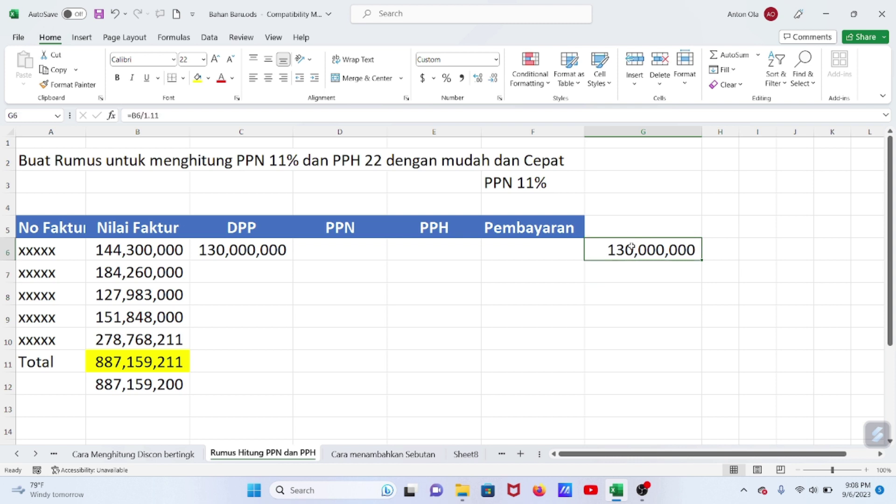
pyautogui.doubleClick(700, 129)
pyautogui.click(652, 275)
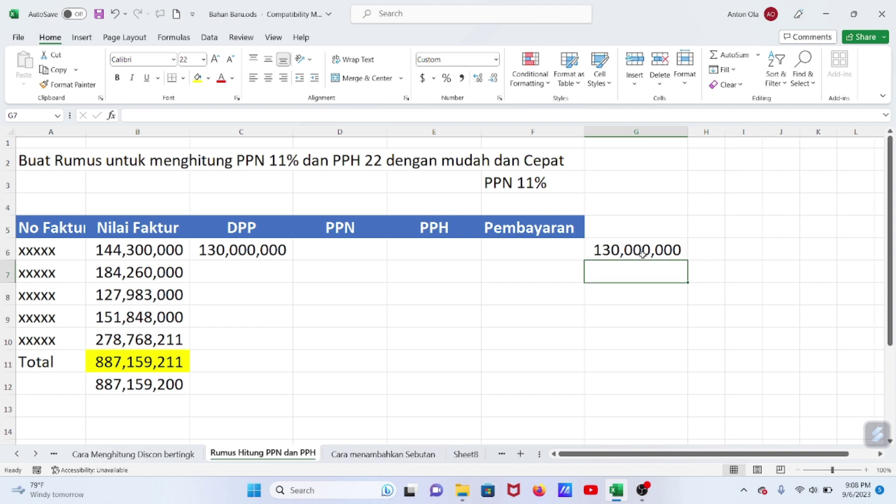
# Replace the divisor 1.11 in G6's formula with a reference to the PPN rate note in F3
pyautogui.click(642, 254)
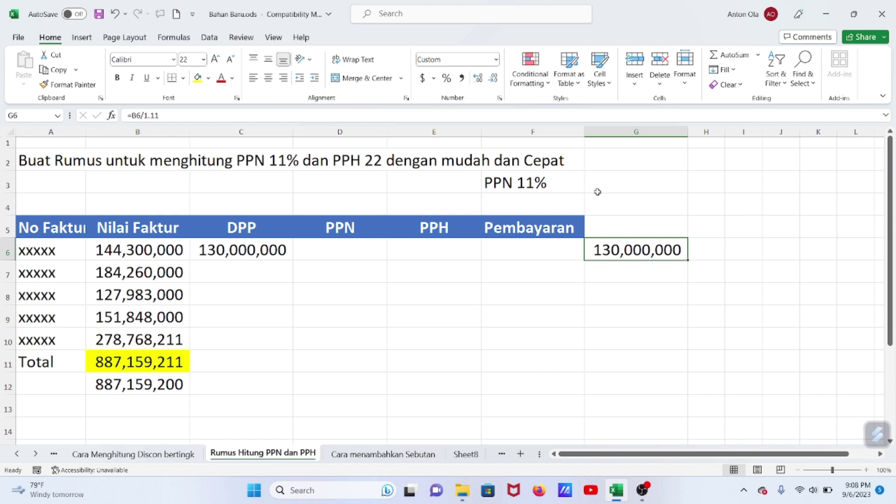
pyautogui.moveTo(519, 200); pyautogui.dragTo(625, 197)
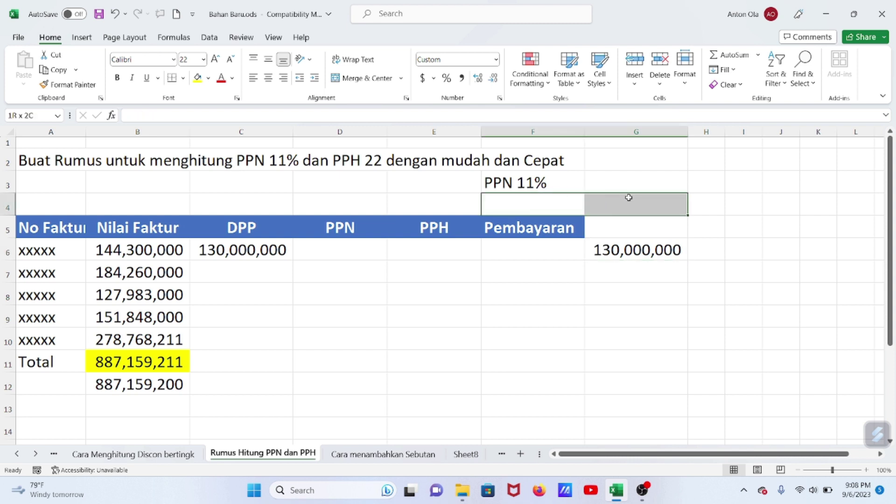
pyautogui.click(536, 174)
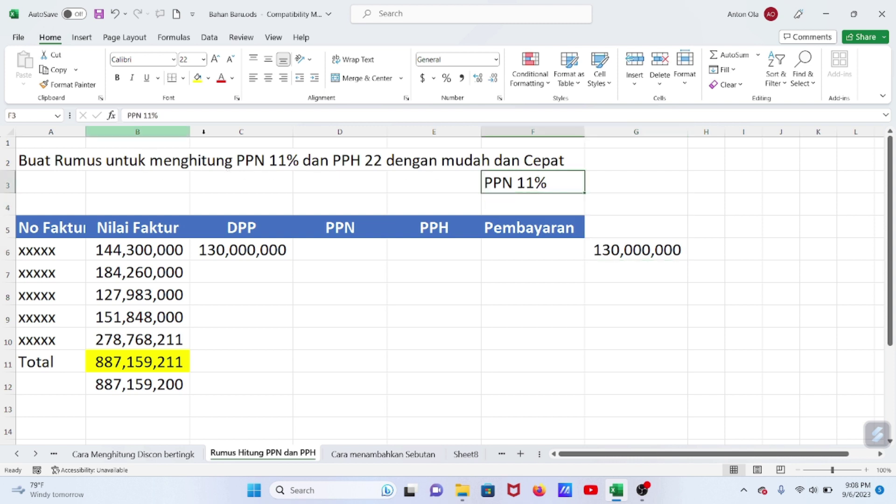
pyautogui.click(637, 253)
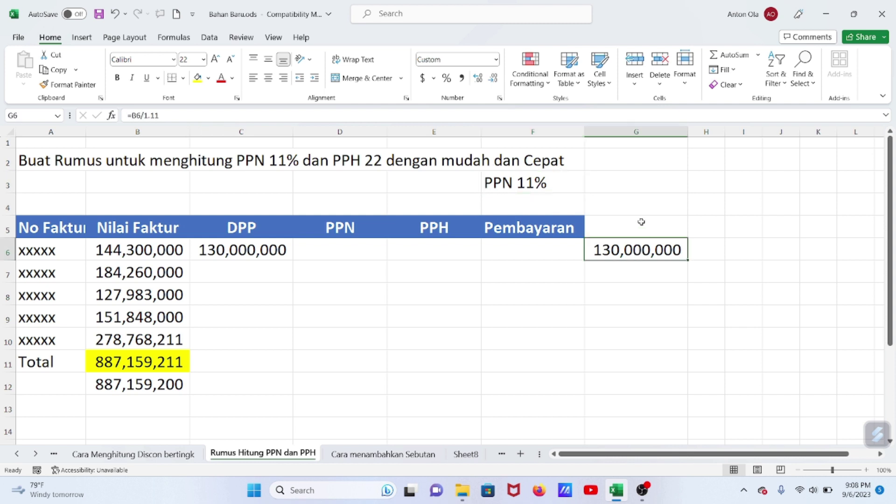
pyautogui.click(166, 115)
pyautogui.moveTo(159, 115); pyautogui.dragTo(143, 115)
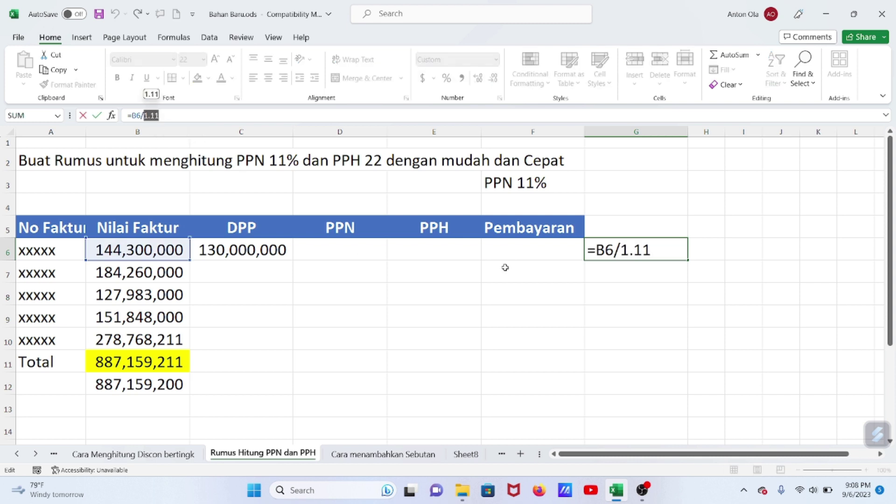
pyautogui.click(565, 184)
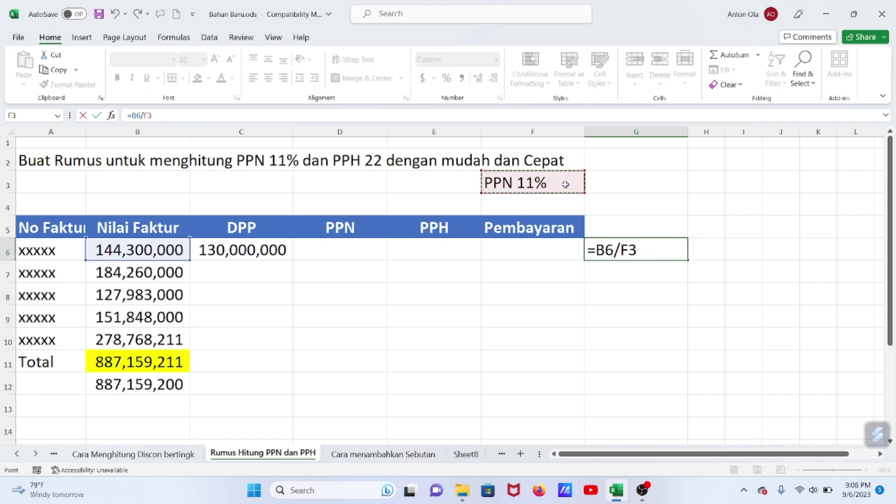
pyautogui.click(660, 181)
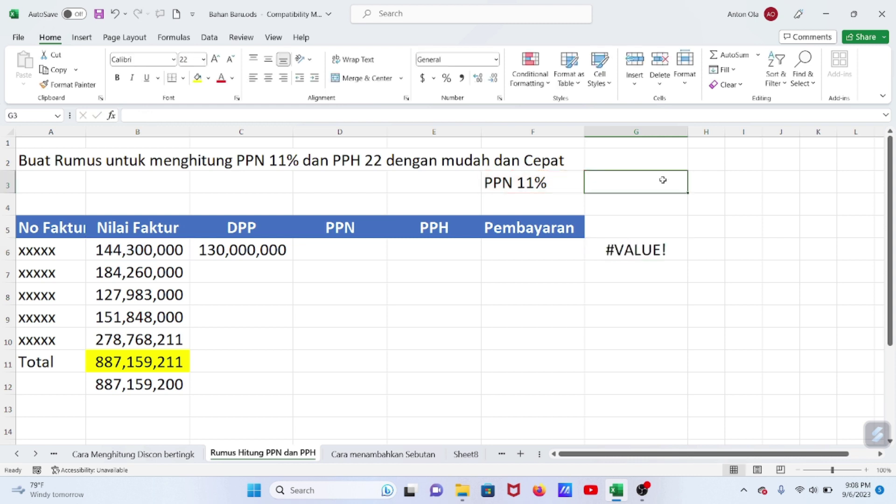
# Restore the divisor in G6 so the formula reads =B6/1.11
pyautogui.click(623, 251)
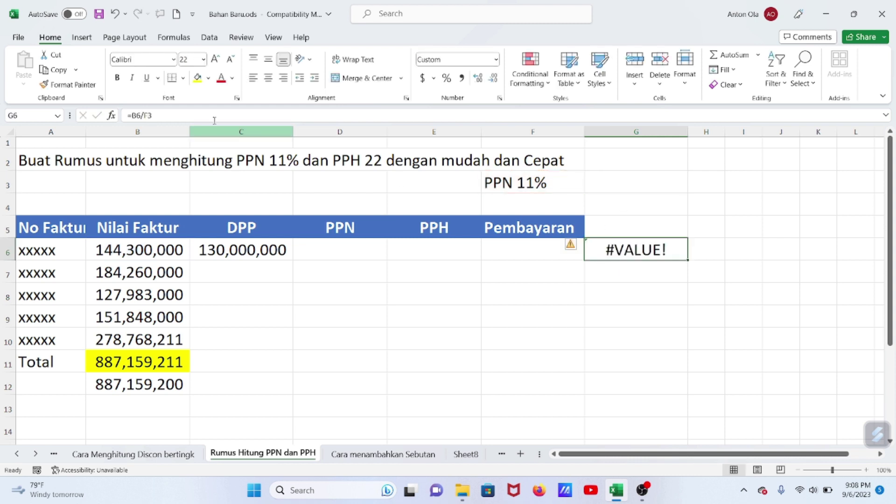
pyautogui.click(192, 111)
pyautogui.press('BackSpace')
pyautogui.press('BackSpace')
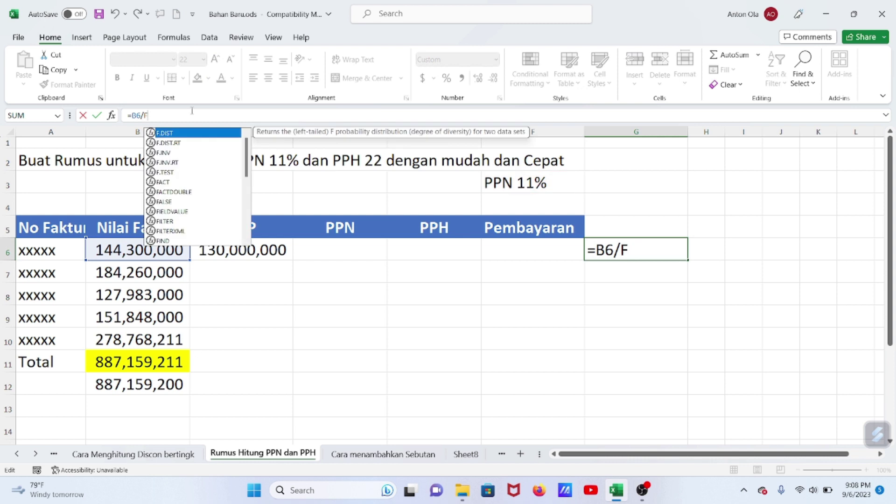
pyautogui.write('1')
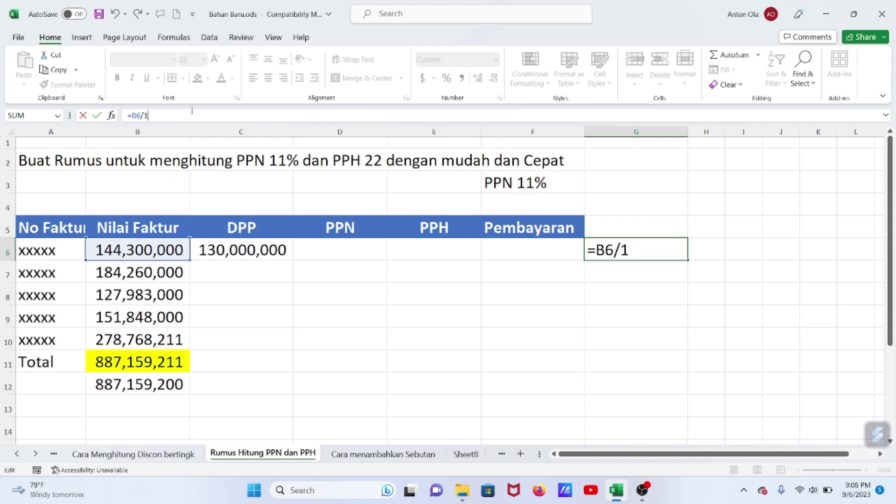
pyautogui.write('.11')
pyautogui.press('Tab')
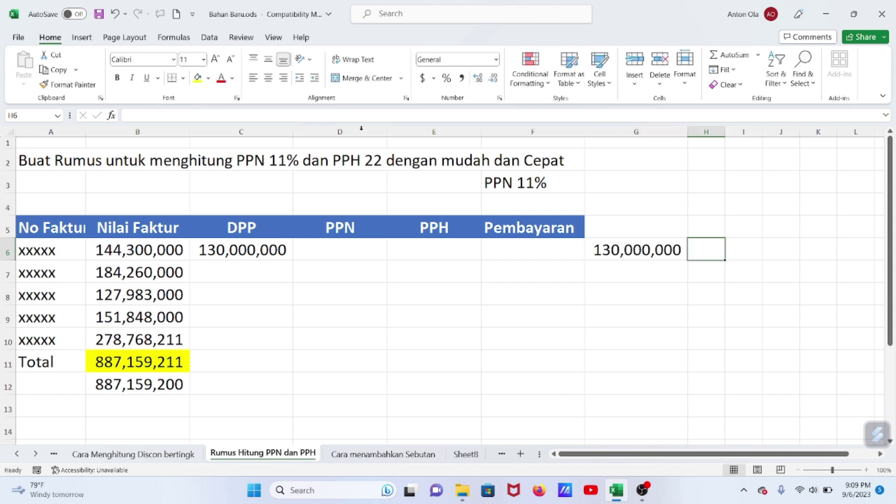
# Compare the alternative DPP formula in G6 with the one in C6 and their results for the first invoice
pyautogui.click(654, 254)
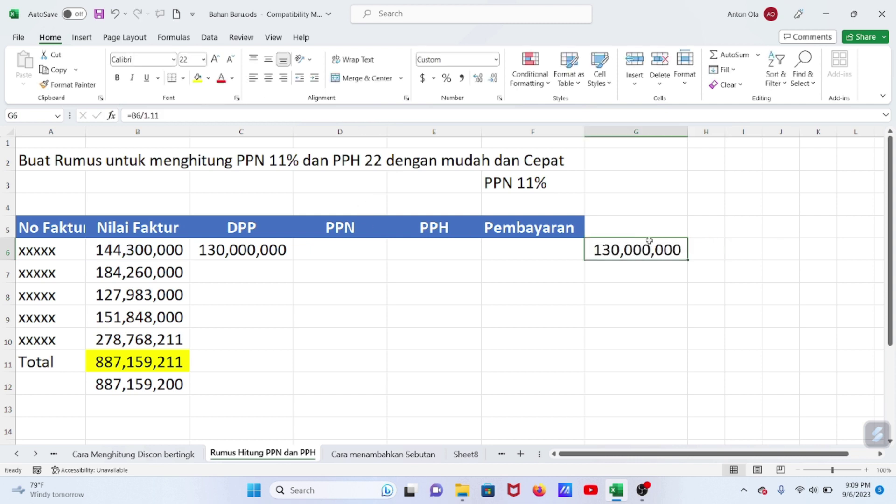
pyautogui.click(649, 215)
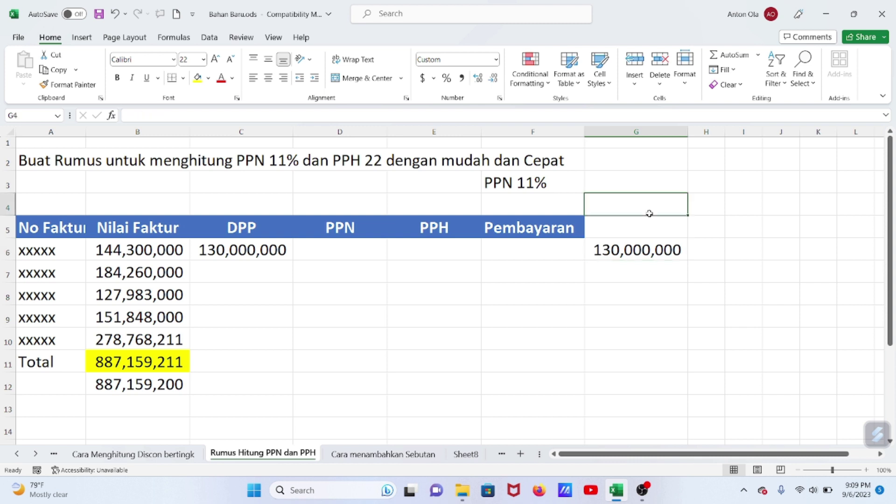
pyautogui.click(645, 249)
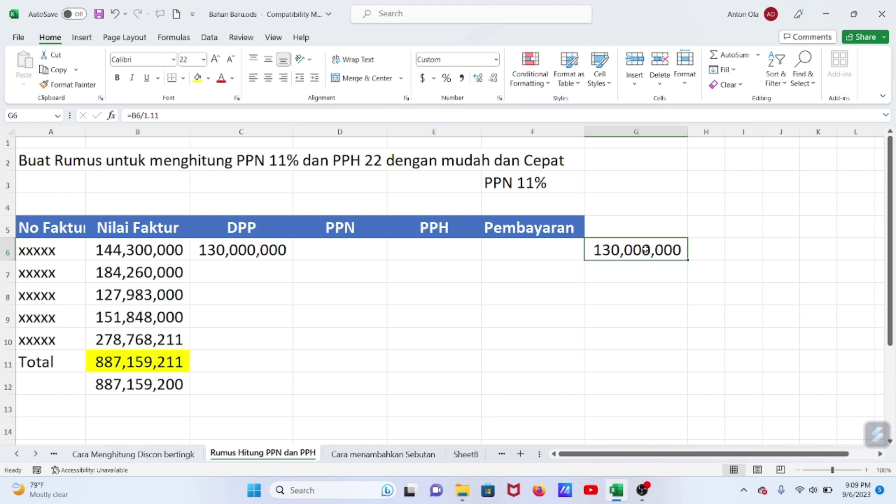
pyautogui.click(241, 250)
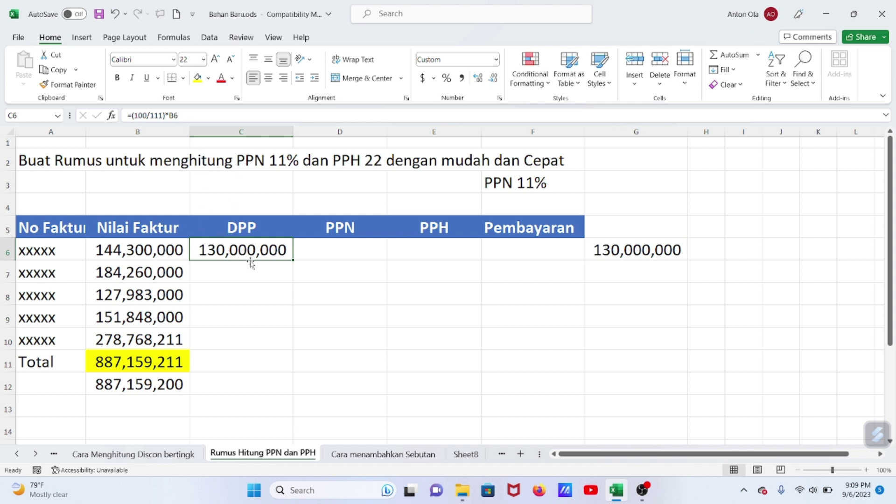
pyautogui.click(637, 252)
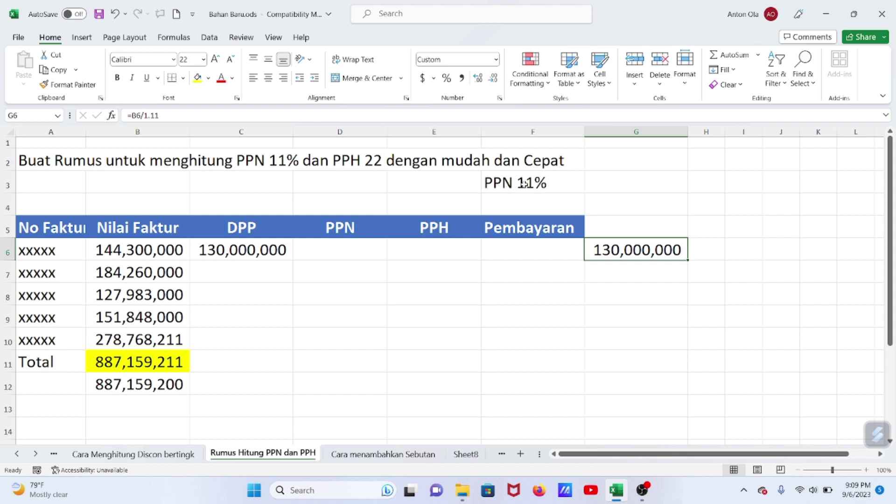
pyautogui.click(620, 207)
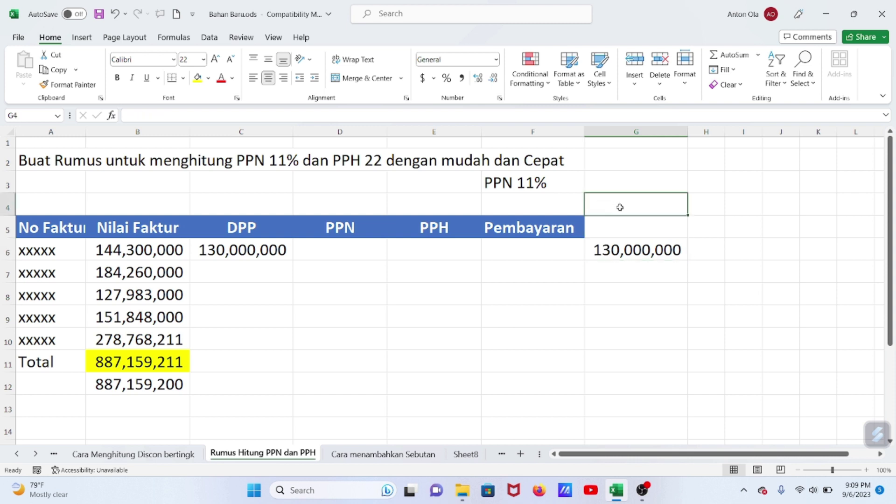
pyautogui.click(258, 249)
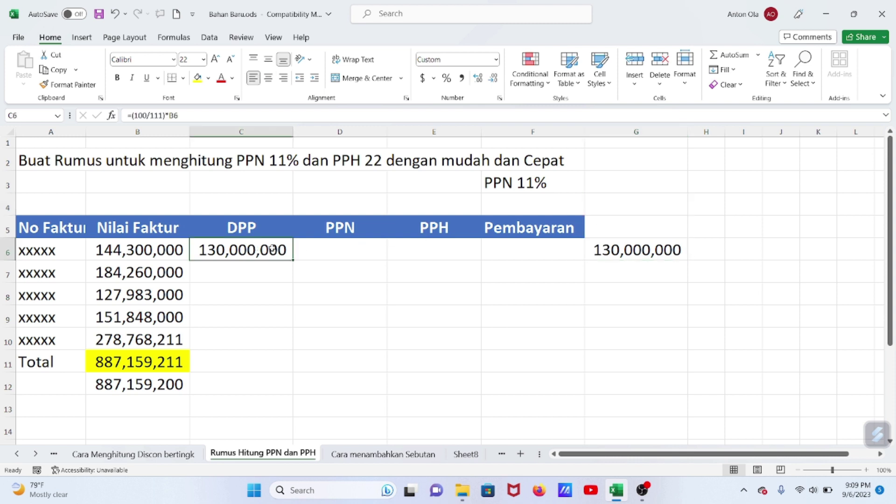
# Enter the PPN formula =C6*11% in D6 for the first invoice
pyautogui.click(350, 255)
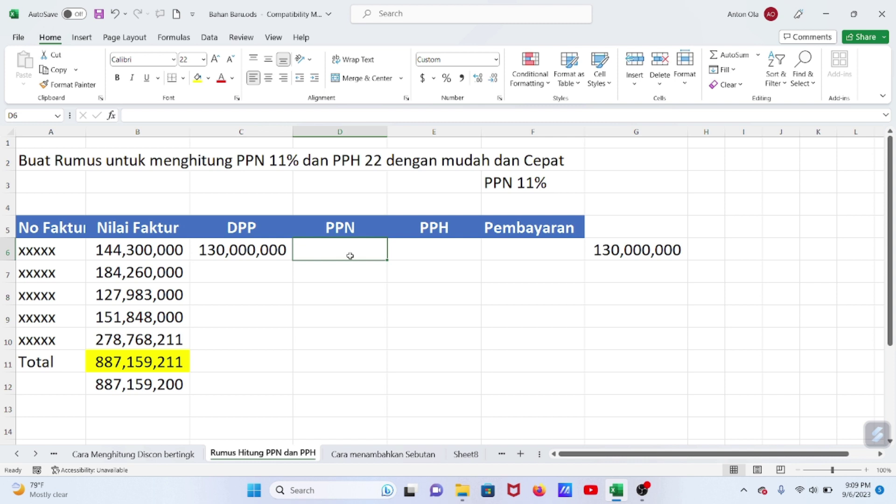
pyautogui.write('=')
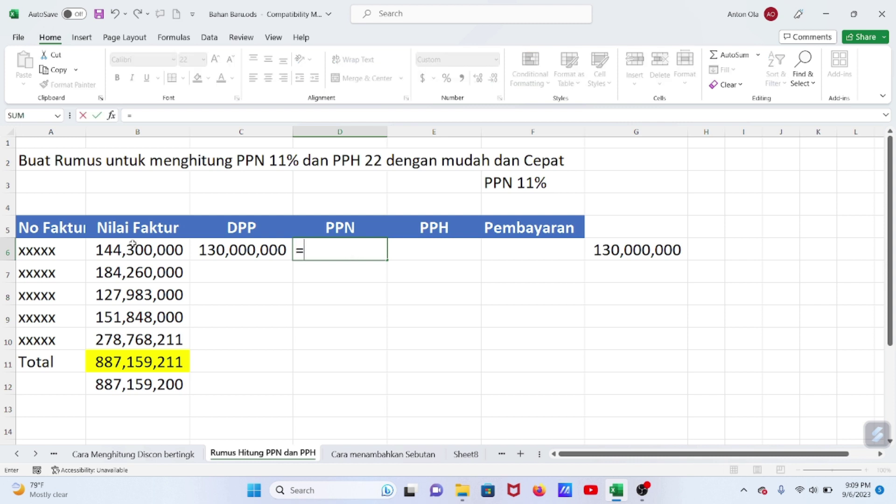
pyautogui.click(211, 246)
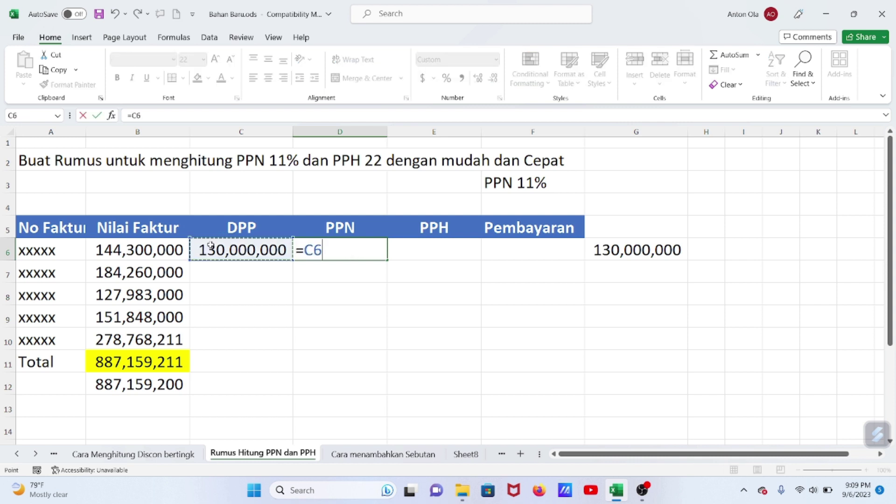
pyautogui.write('*11%')
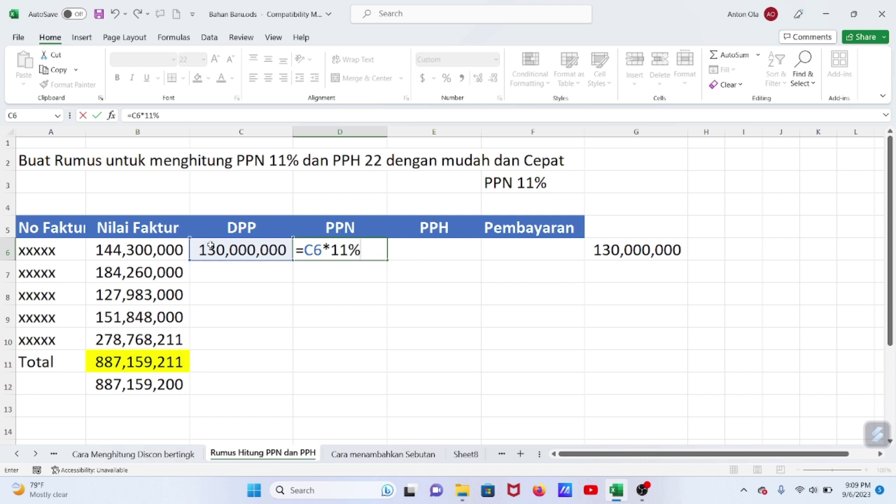
pyautogui.press('Return')
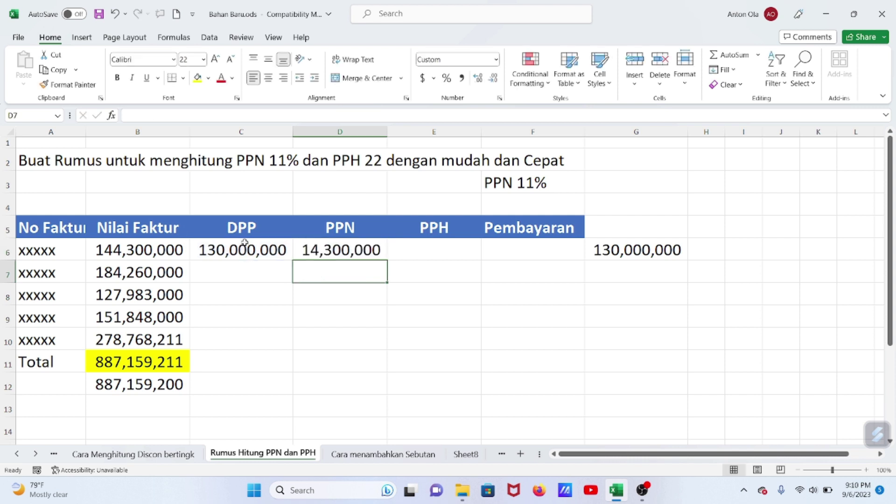
pyautogui.click(344, 252)
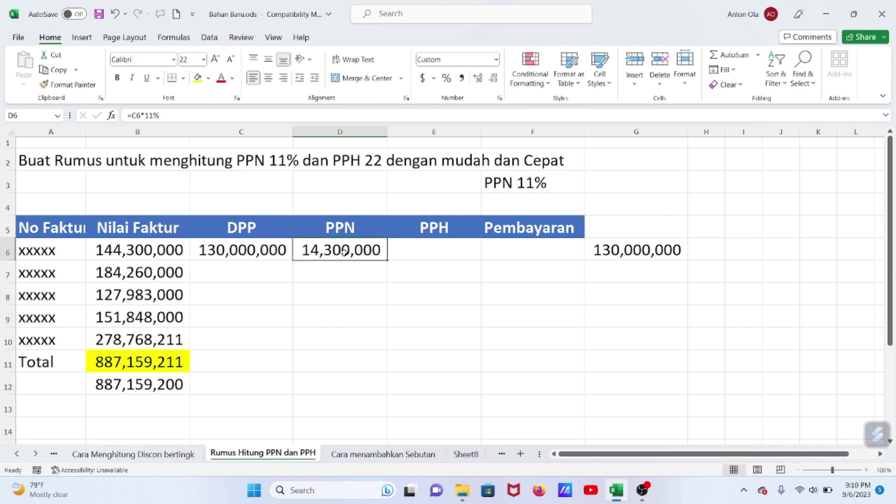
# Enter the PPH formula =D6*15% in E6 for the first invoice
pyautogui.click(447, 253)
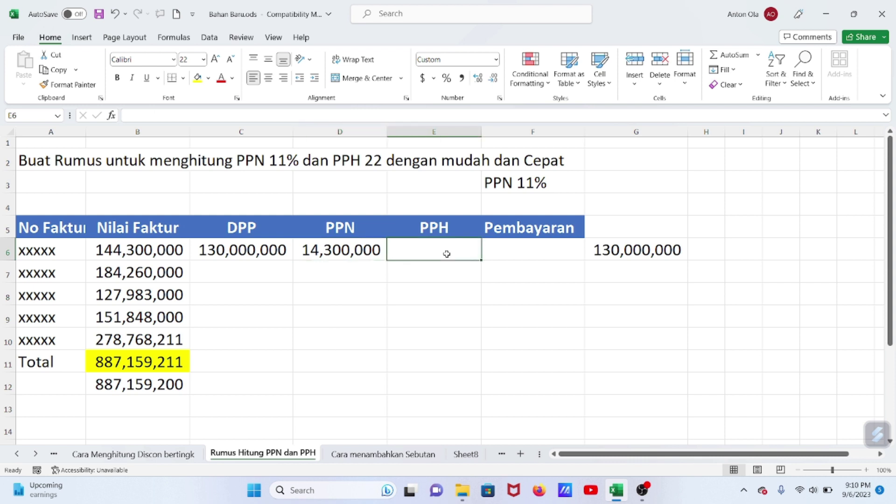
pyautogui.write('=')
pyautogui.click(352, 250)
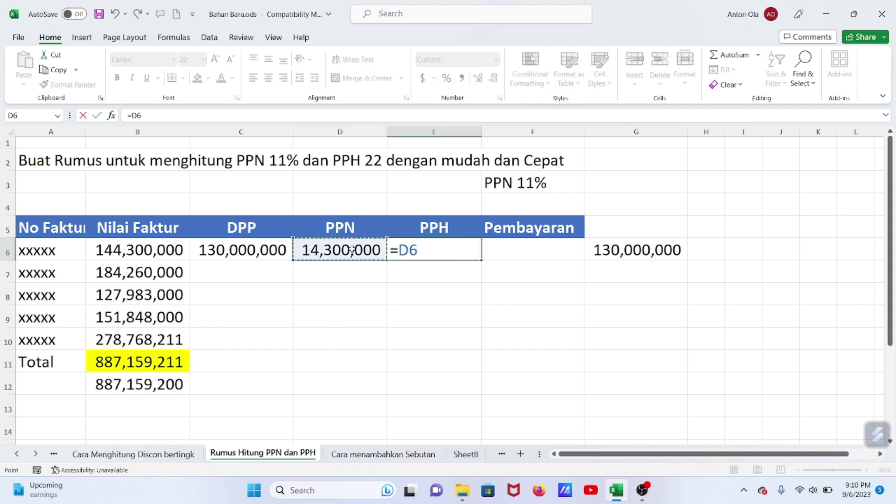
pyautogui.write('*15')
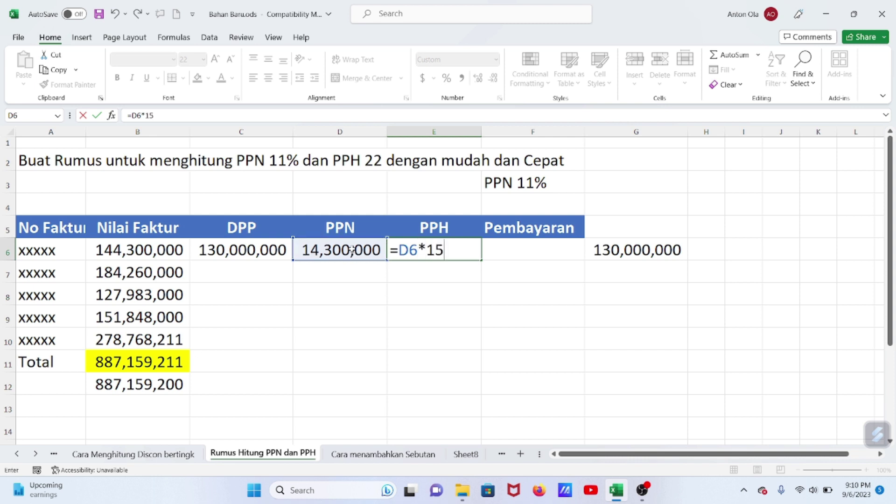
pyautogui.write('%')
pyautogui.press('Return')
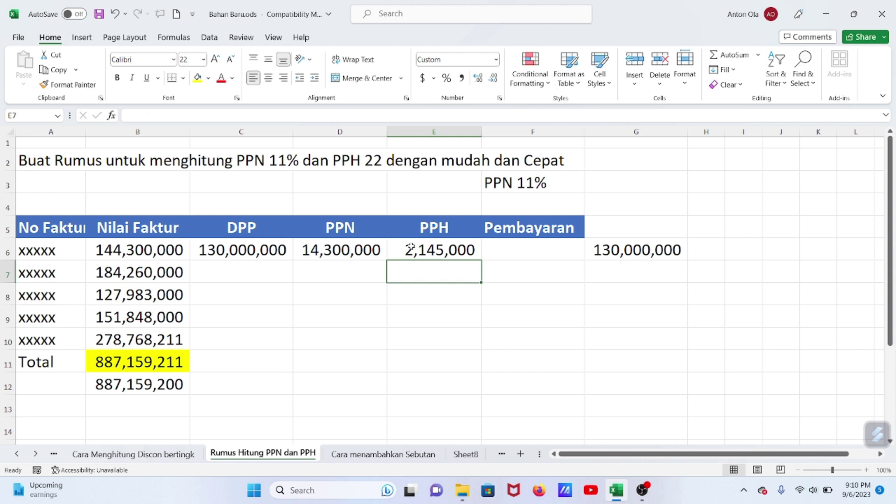
# Enter the Pembayaran formula =B6-D6-E6 in F6 to subtract PPN and PPH from the first Nilai Faktur
pyautogui.click(502, 250)
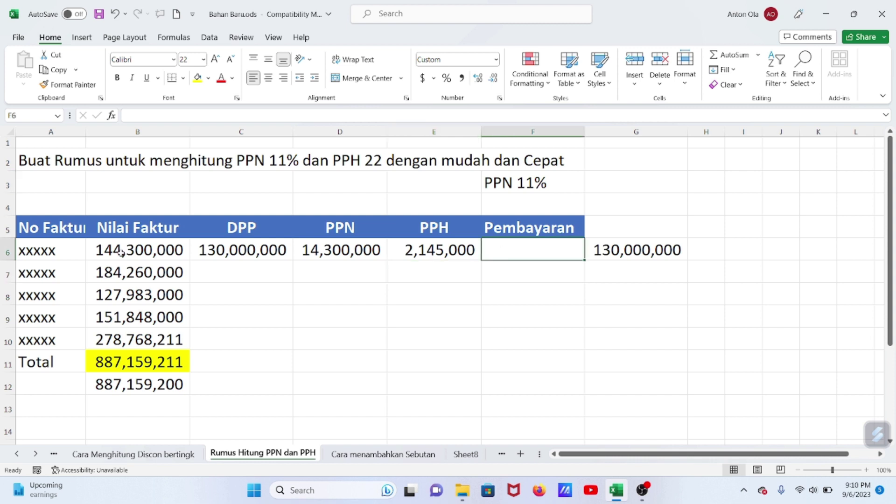
pyautogui.write('=')
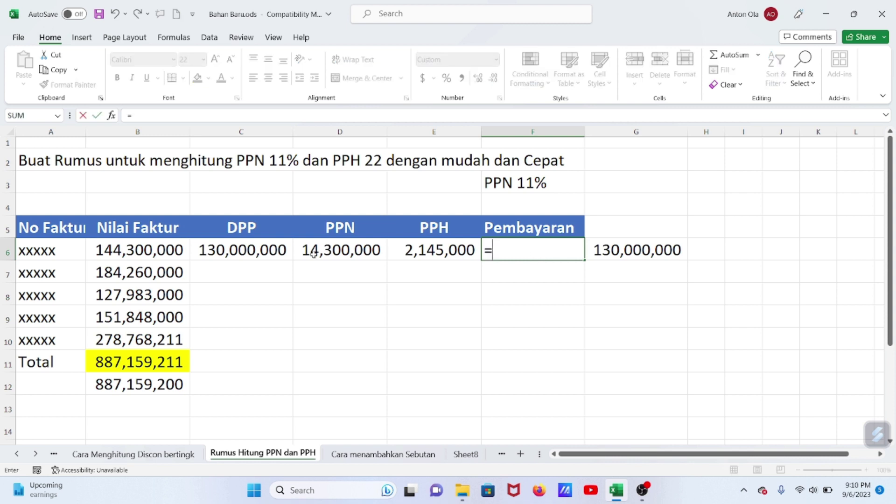
pyautogui.click(133, 249)
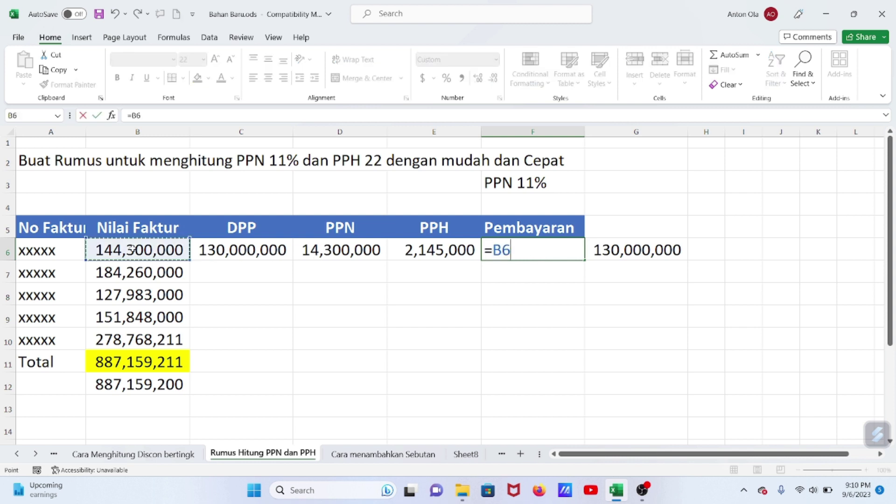
pyautogui.write('-')
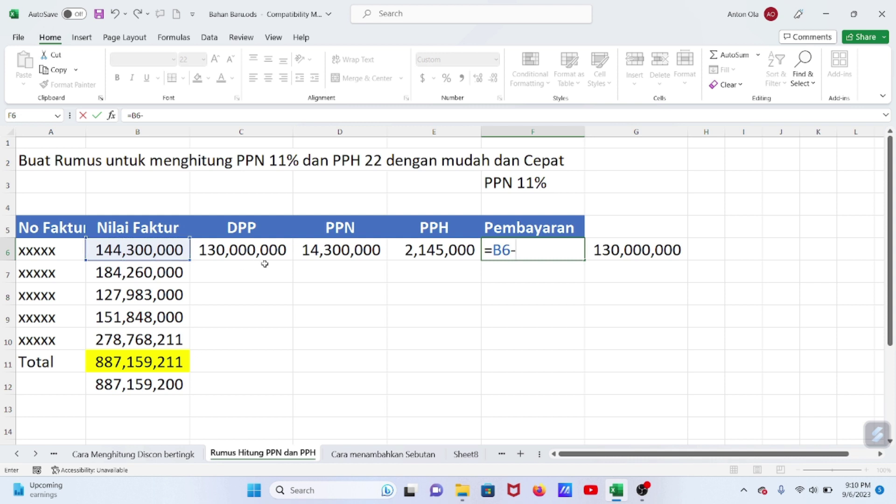
pyautogui.click(306, 250)
pyautogui.write('-')
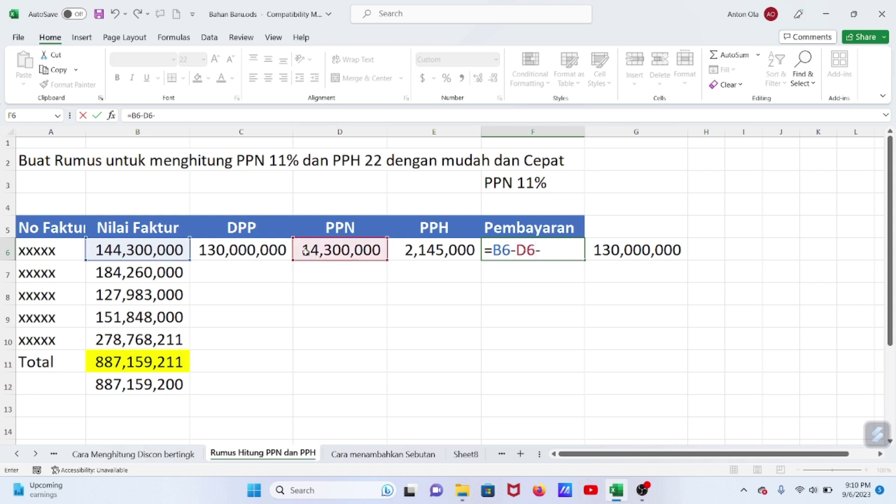
pyautogui.click(409, 251)
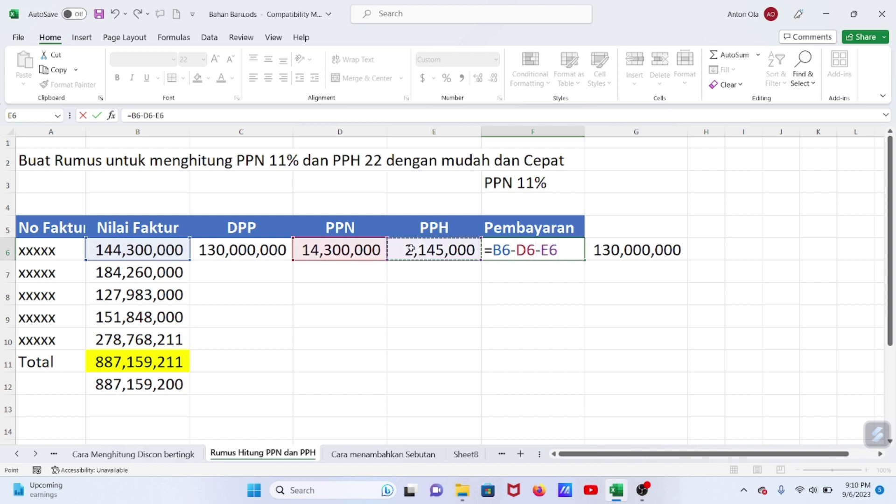
pyautogui.press('Return')
pyautogui.click(607, 251)
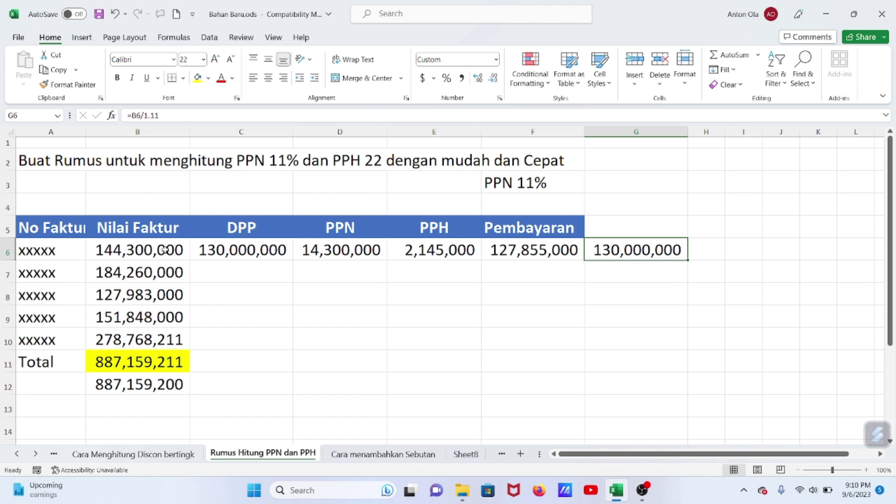
pyautogui.click(539, 251)
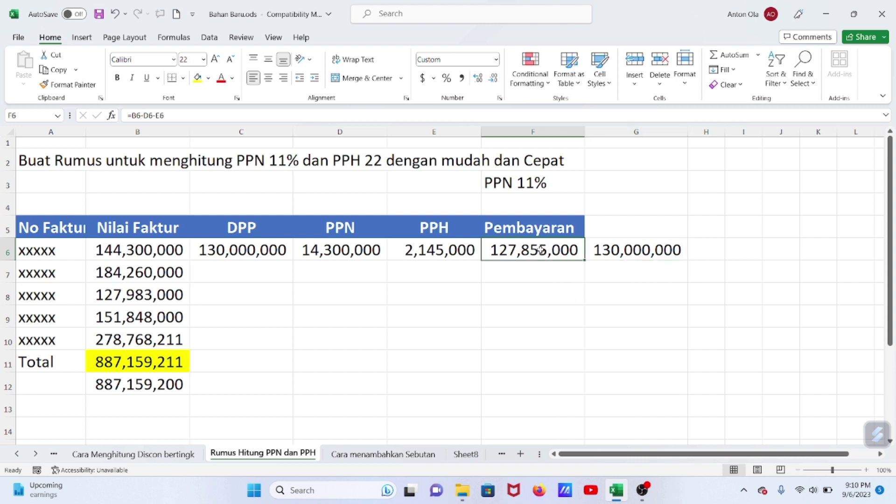
# Replace the alternative DPP formula in G6 with the check formula =F6+E6+D6
pyautogui.click(665, 250)
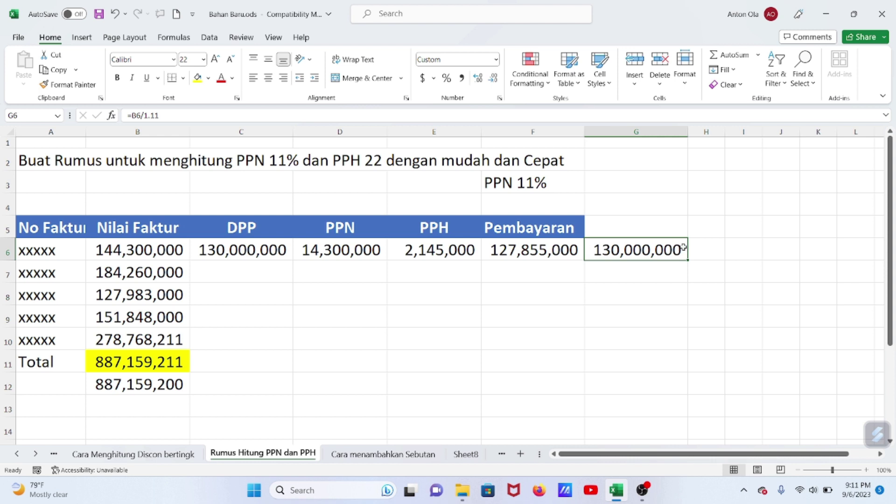
pyautogui.press('Delete')
pyautogui.write('=')
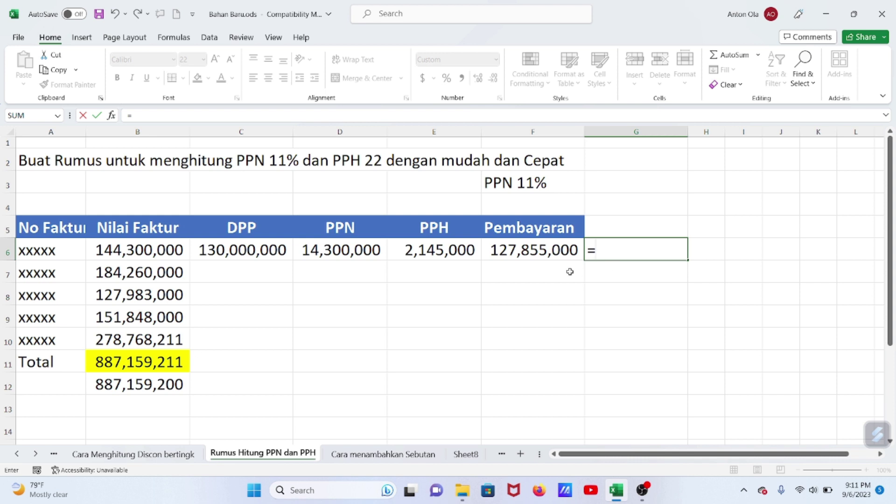
pyautogui.click(529, 255)
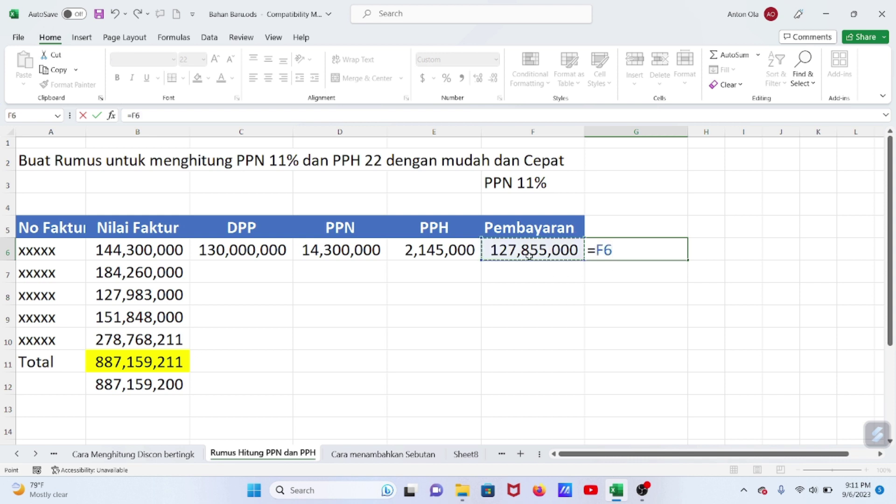
pyautogui.write('+')
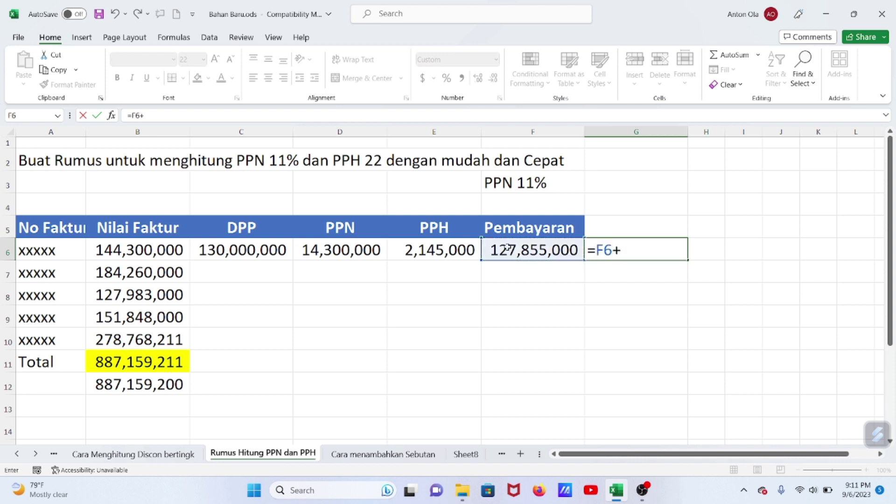
pyautogui.click(446, 252)
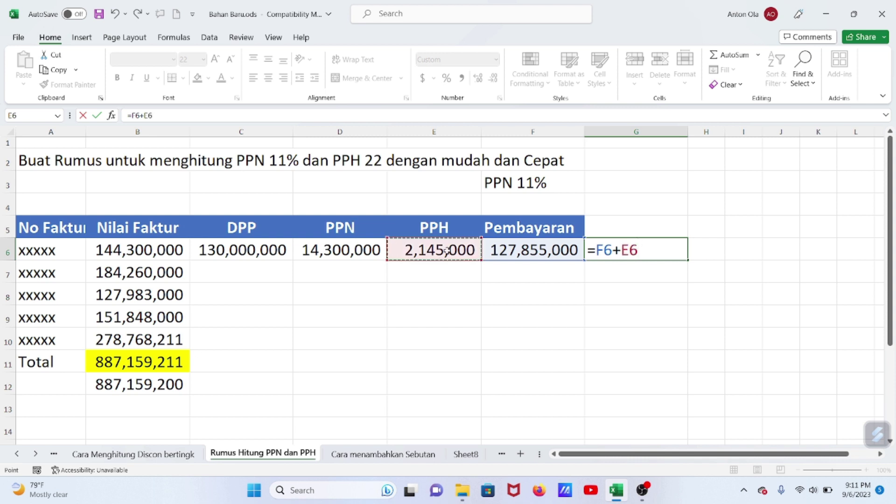
pyautogui.write('+')
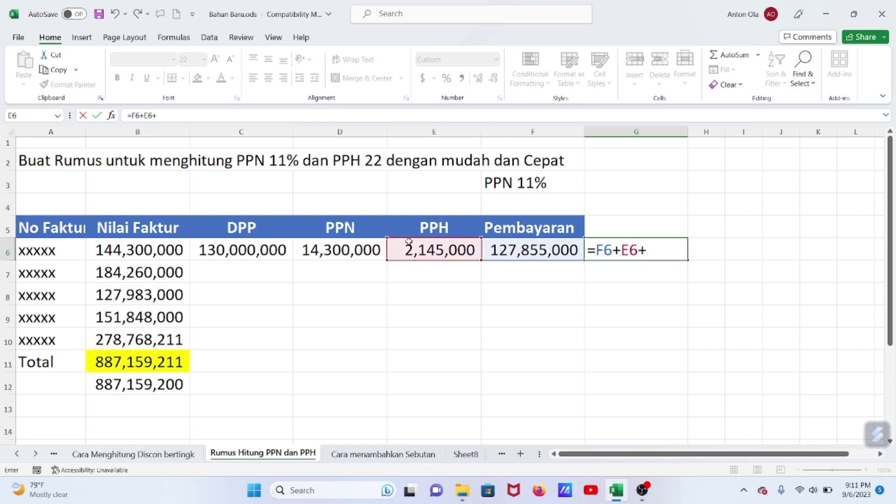
pyautogui.click(317, 249)
pyautogui.press('Return')
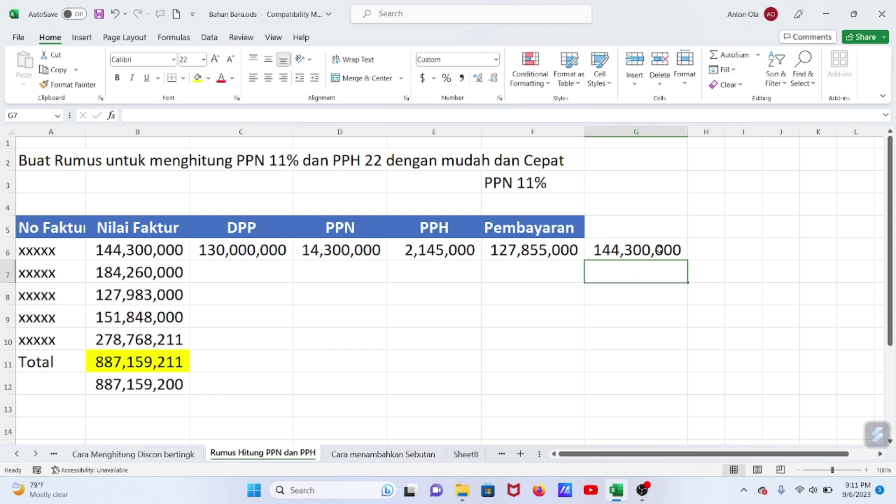
pyautogui.click(659, 250)
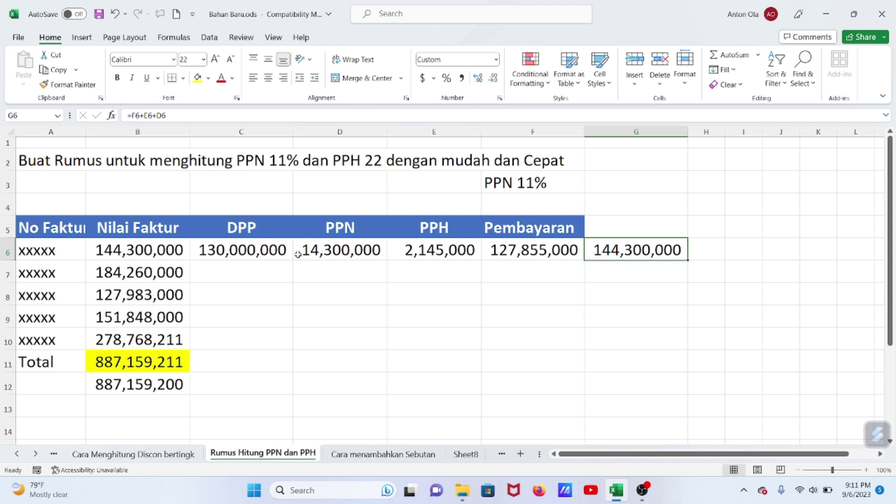
# Copy the DPP, PPN, PPH and Pembayaran formulas from row 6 down through the Total row 11
pyautogui.click(231, 254)
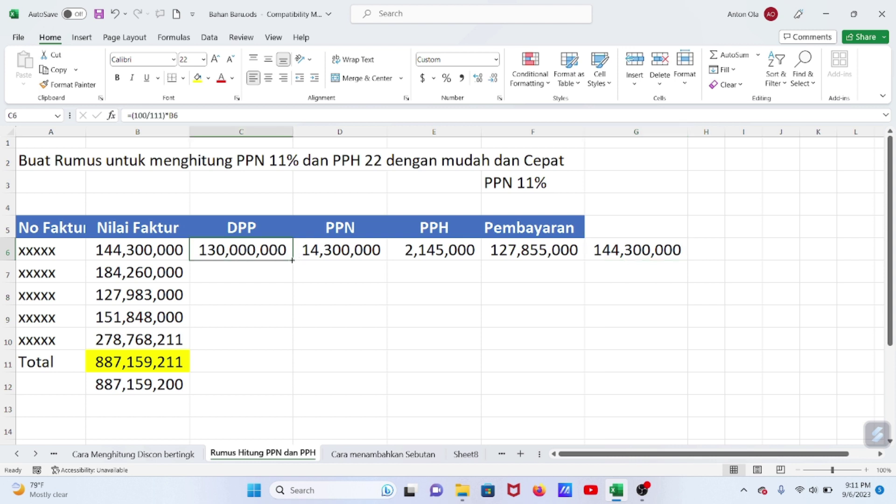
pyautogui.moveTo(292, 260); pyautogui.dragTo(296, 372)
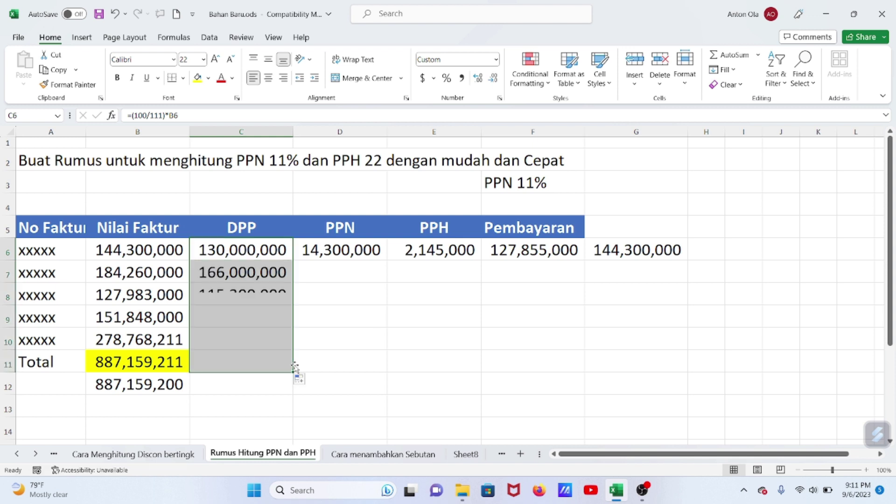
pyautogui.click(330, 248)
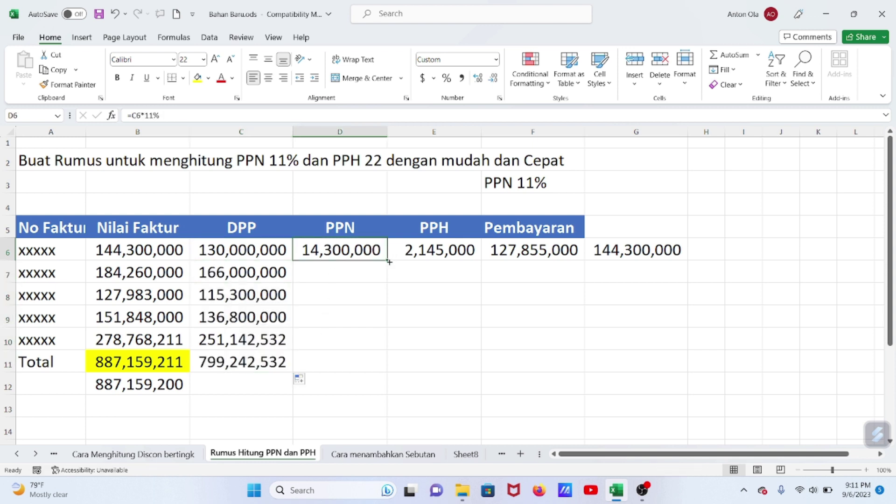
pyautogui.moveTo(388, 260); pyautogui.dragTo(398, 356)
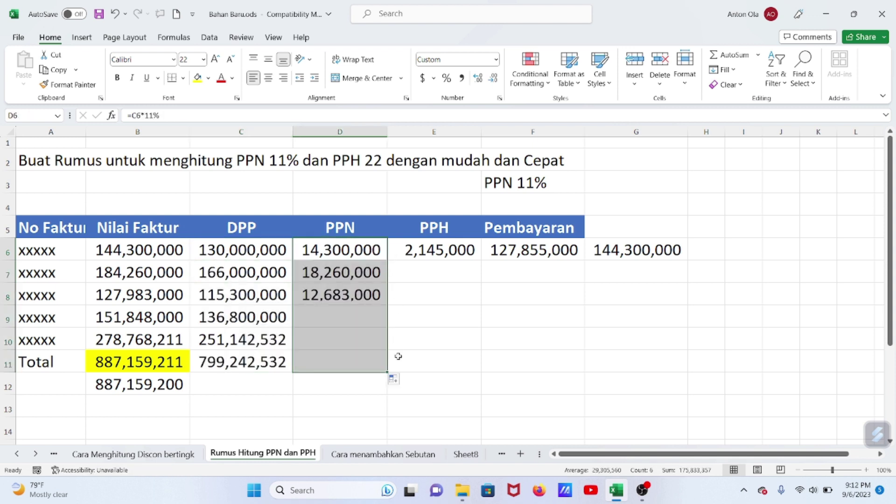
pyautogui.click(446, 248)
pyautogui.moveTo(480, 261); pyautogui.dragTo(481, 371)
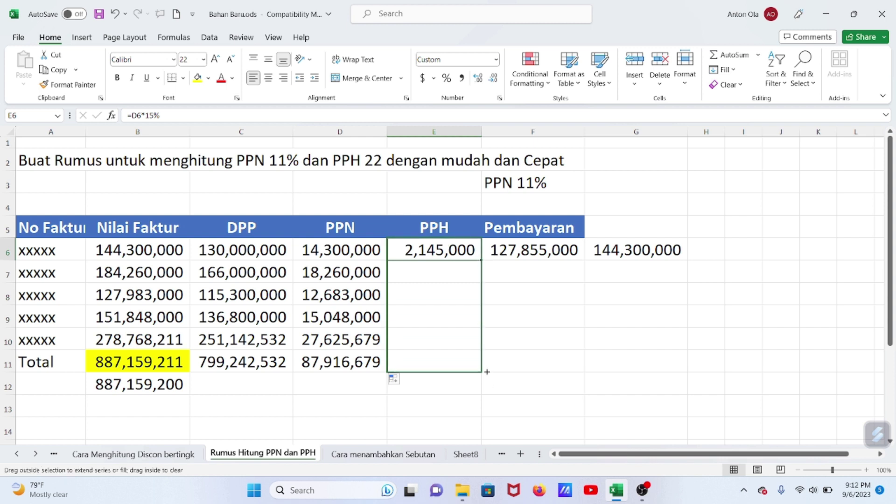
pyautogui.click(515, 255)
pyautogui.moveTo(581, 262); pyautogui.dragTo(584, 372)
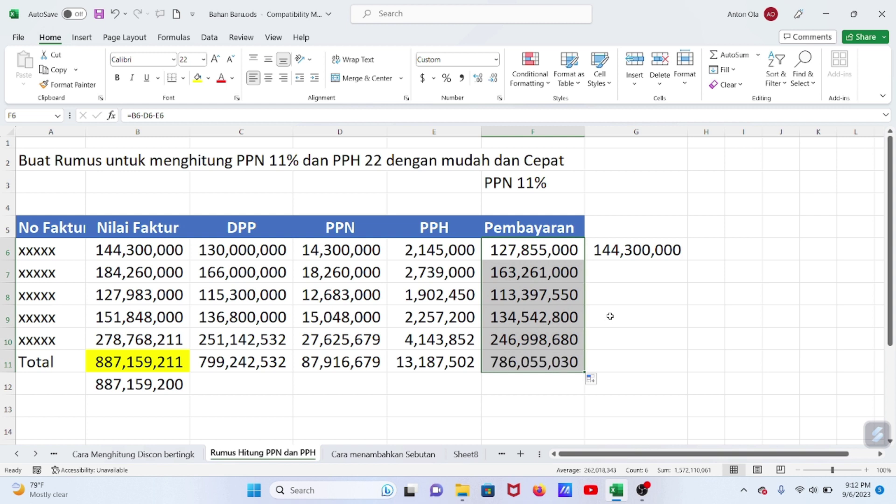
# Fill the Total row A11:F11 with yellow and check the total formulas in B11 and F11
pyautogui.moveTo(51, 361); pyautogui.dragTo(525, 358)
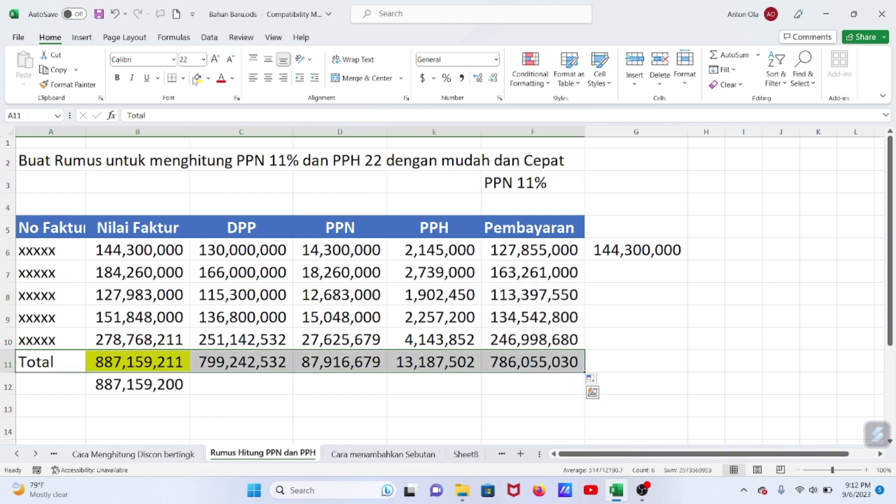
pyautogui.click(196, 77)
pyautogui.click(137, 358)
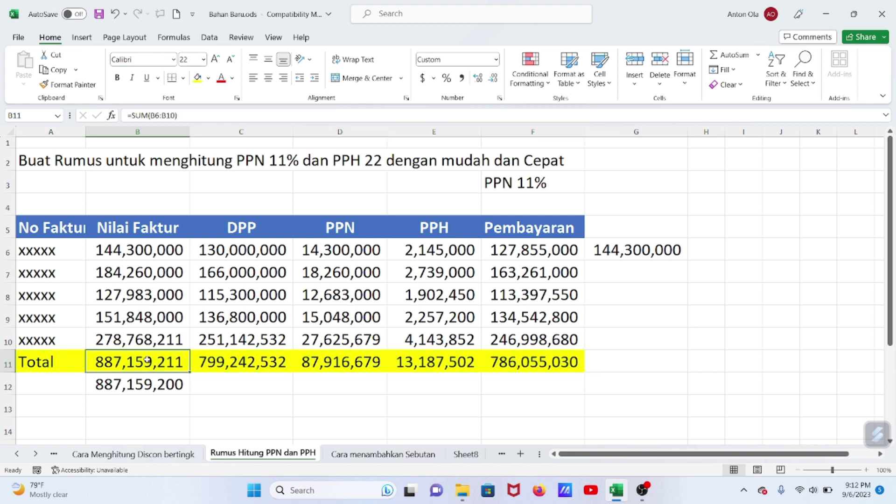
pyautogui.click(512, 358)
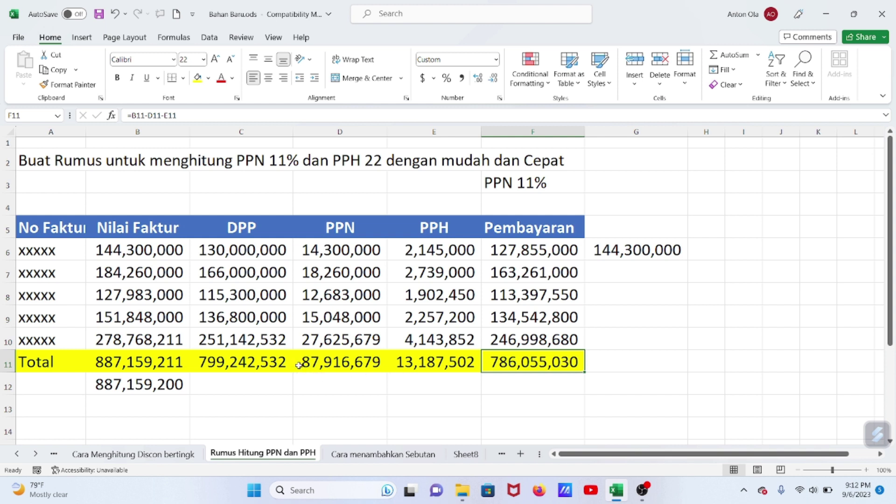
# Check the PPN and PPH formulas of the Total row in D11 and E11
pyautogui.moveTo(299, 365); pyautogui.dragTo(432, 364)
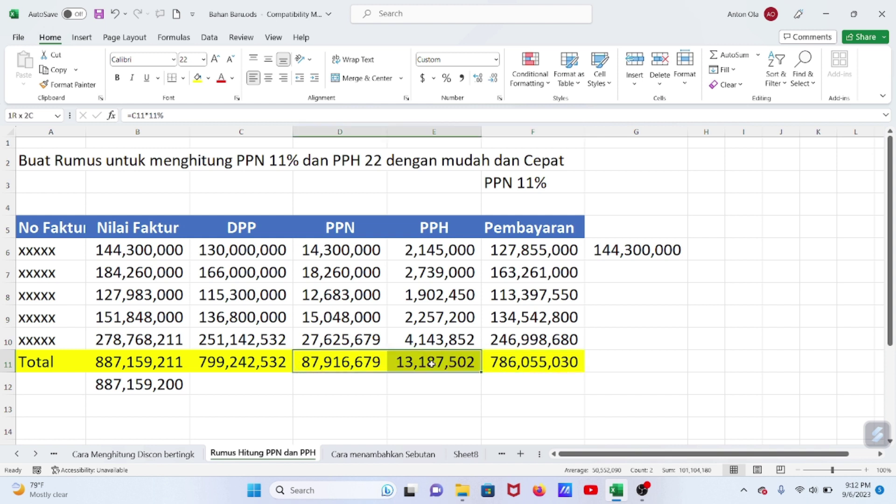
pyautogui.click(322, 363)
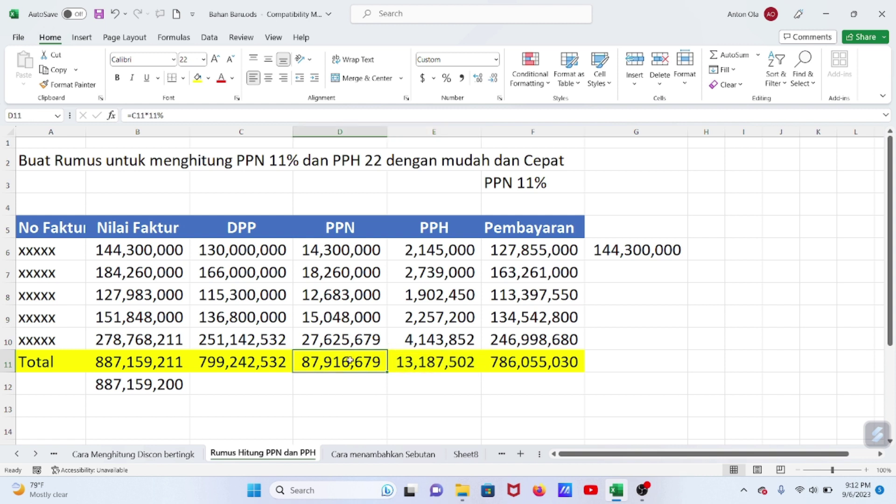
pyautogui.click(419, 360)
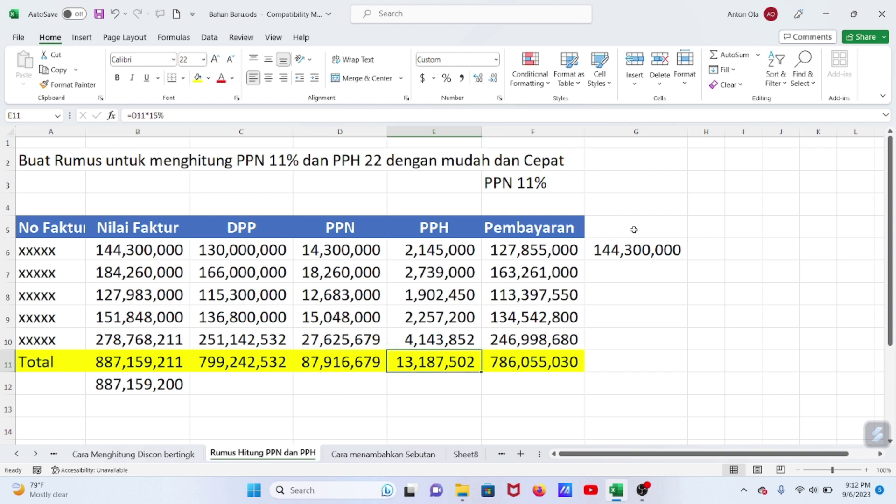
# Delete the check formula in G6 beside the first invoice row
pyautogui.click(596, 249)
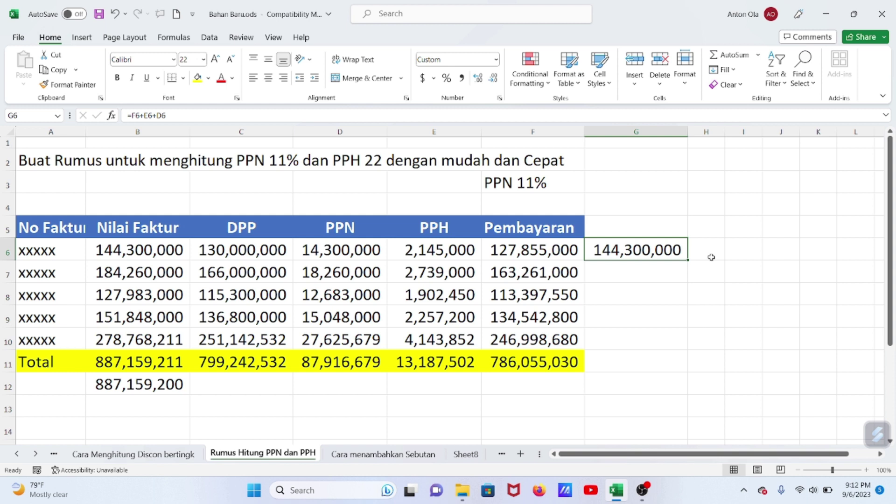
pyautogui.press('Delete')
pyautogui.click(717, 233)
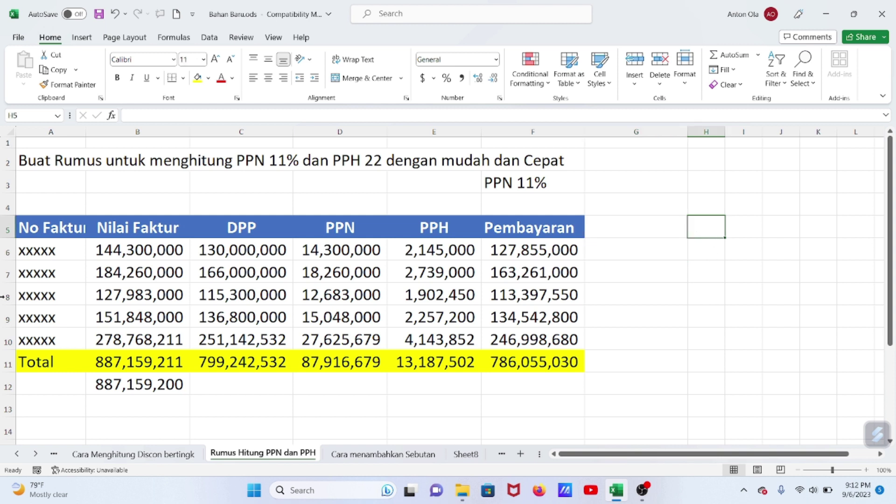
# Clear the Nilai Faktur values in B7:B10, keeping only the first invoice's amount
pyautogui.click(127, 269)
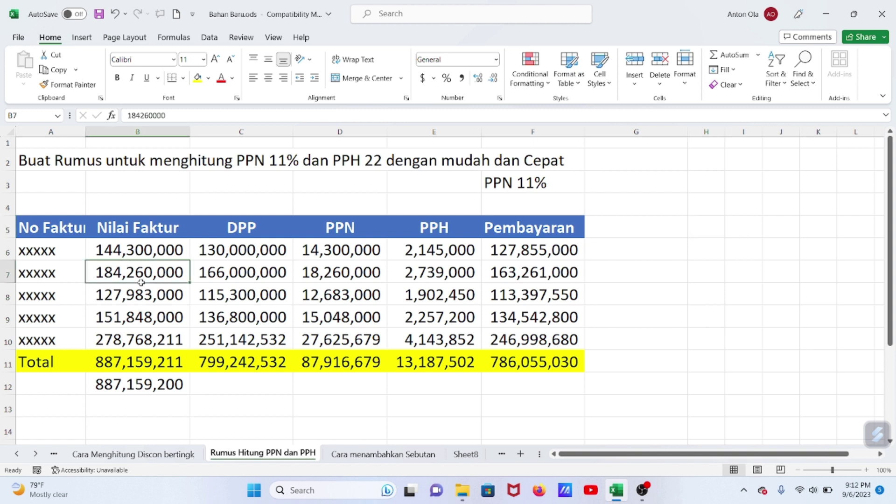
pyautogui.click(144, 251)
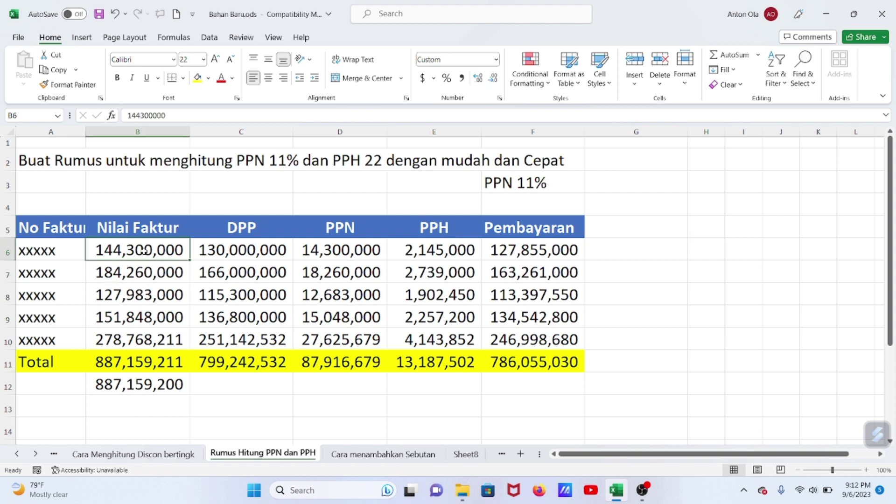
pyautogui.moveTo(113, 275); pyautogui.dragTo(139, 332)
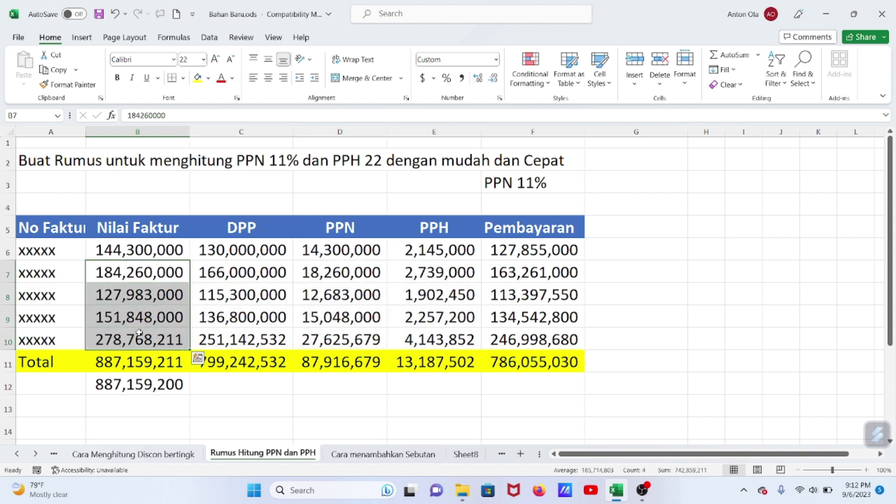
pyautogui.press('Delete')
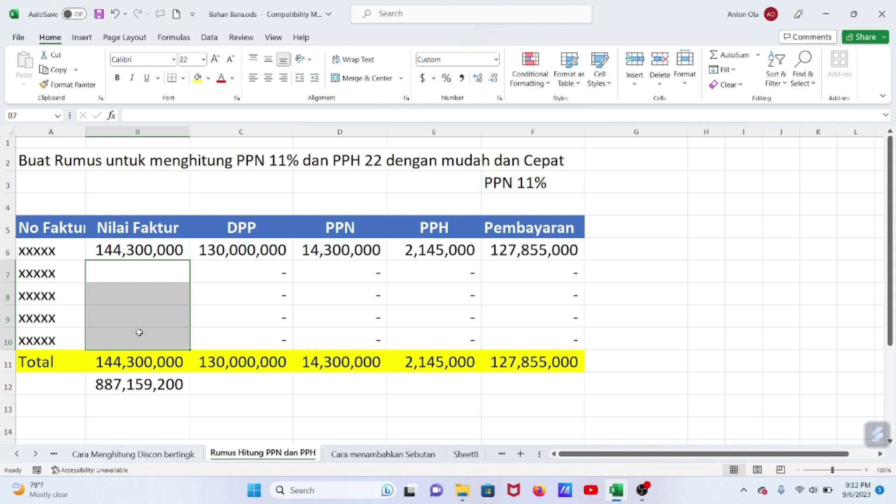
# Set the first Nilai Faktur in B6 to 500,000,000
pyautogui.click(147, 253)
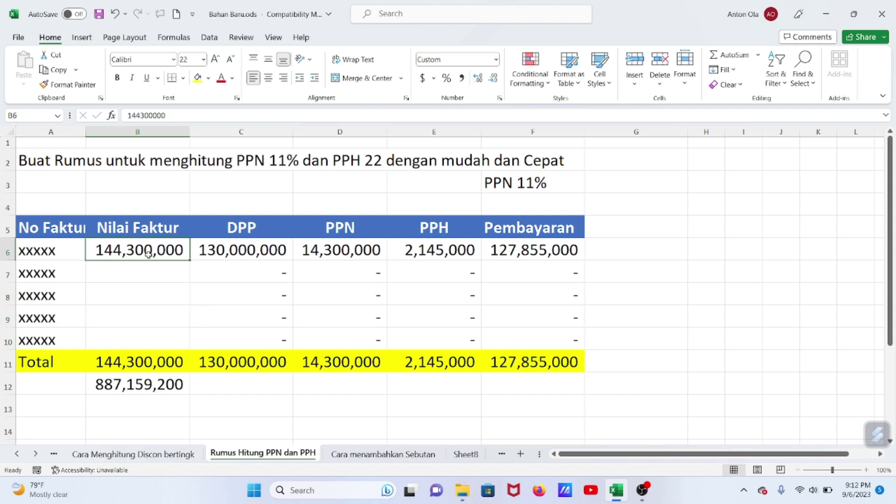
pyautogui.write('500')
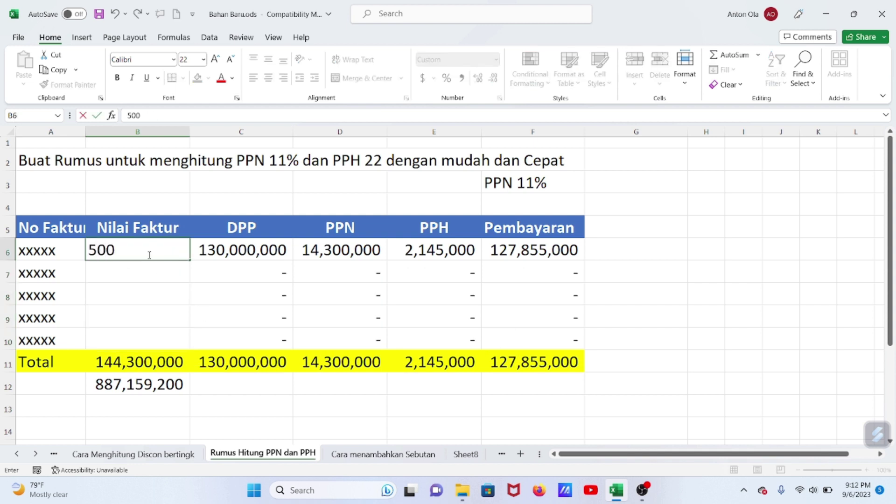
pyautogui.write(',000,000000')
pyautogui.press('Tab')
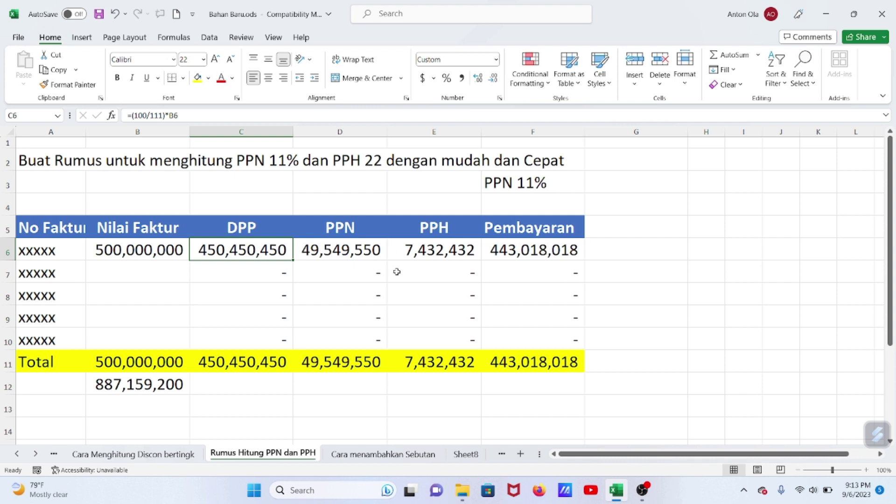
# Review the recalculated PPH amounts in E6:E11 and the total Pembayaran in F11
pyautogui.moveTo(444, 251); pyautogui.dragTo(454, 358)
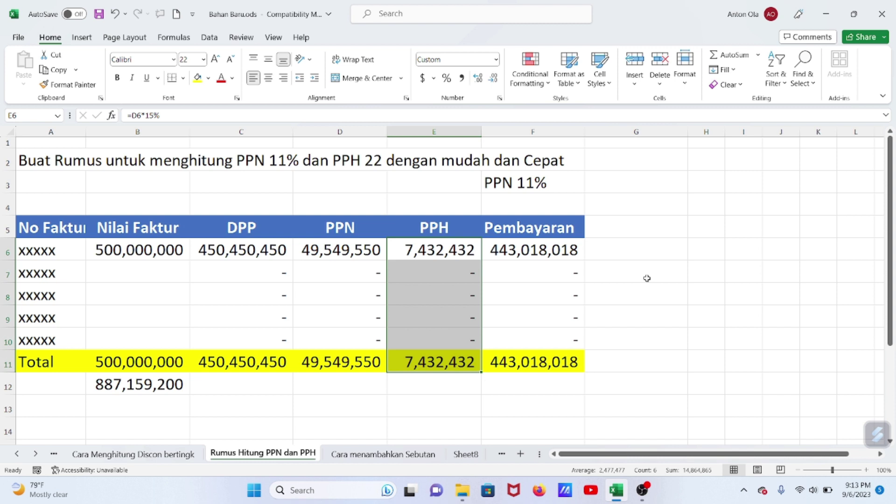
pyautogui.click(646, 278)
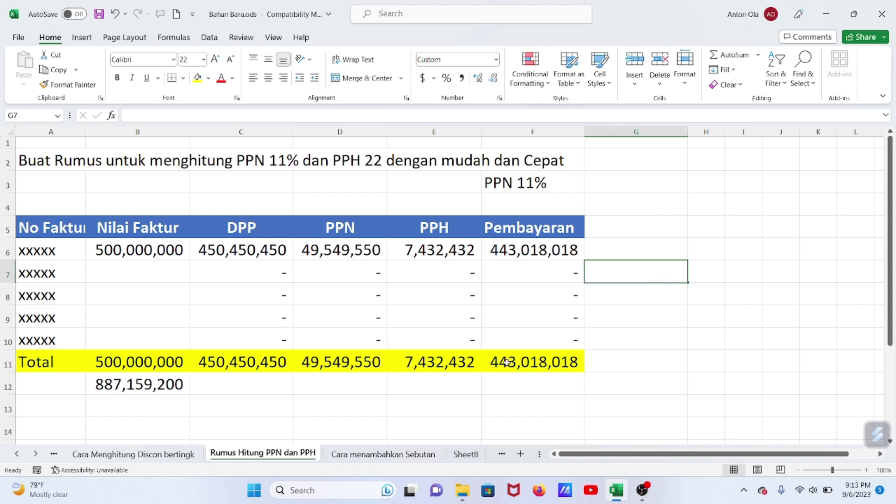
pyautogui.click(506, 363)
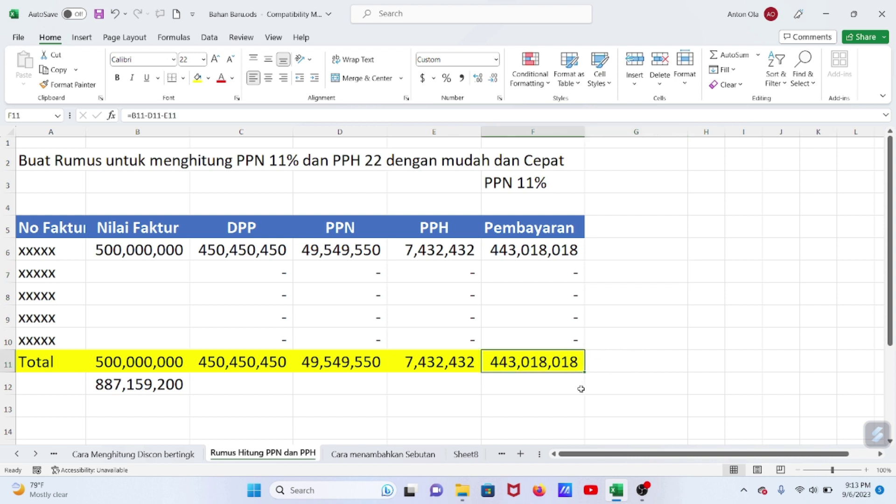